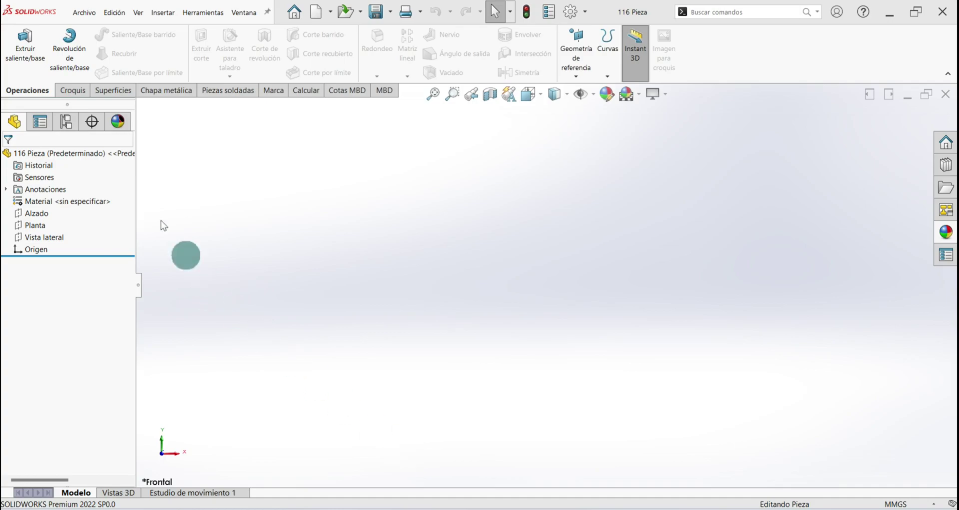
Start a new sketch on part 116 Pieza so it prompts for Alzado, Planta or Vista lateral.
{"action": "left_click", "coordinate": [75, 91]}
{"action": "left_click", "coordinate": [17, 42]}
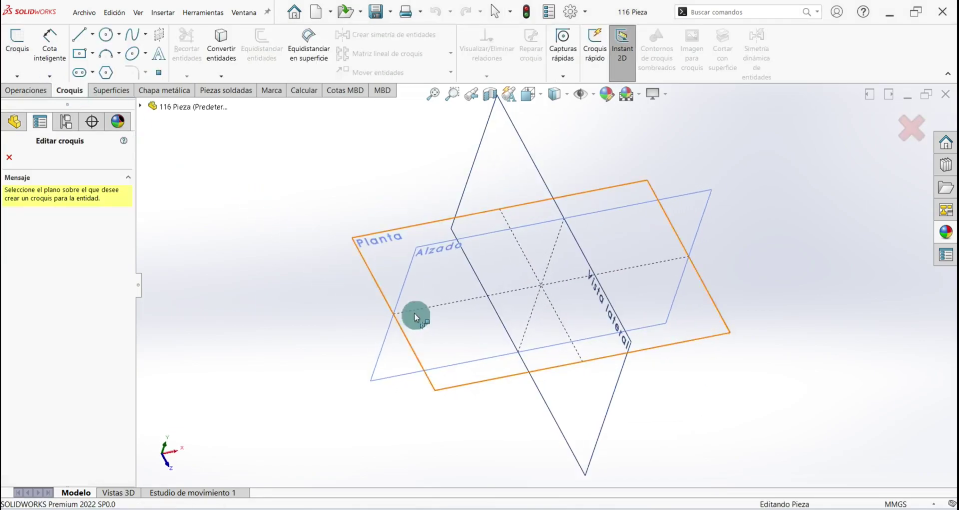
Draw a circle centred on the origin on the Planta plane.
{"action": "left_click", "coordinate": [400, 241]}
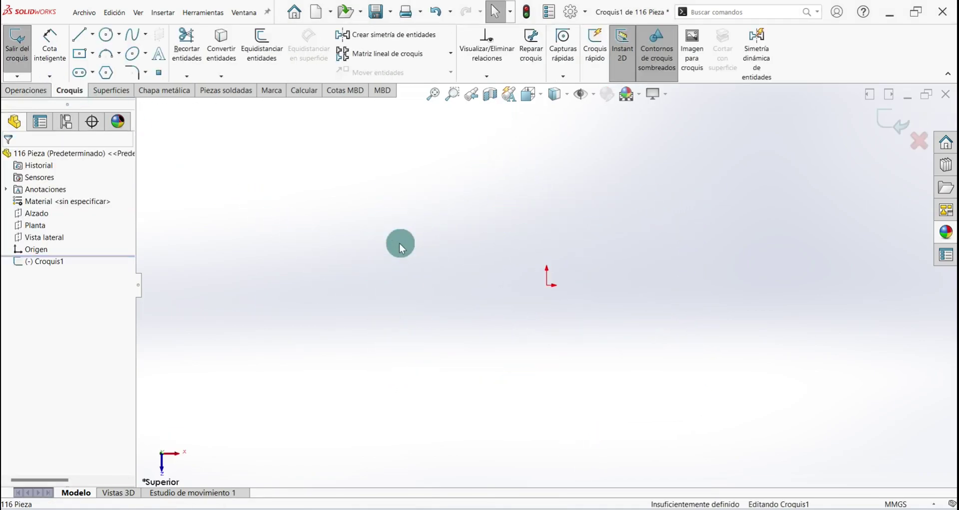
{"action": "left_click", "coordinate": [107, 34]}
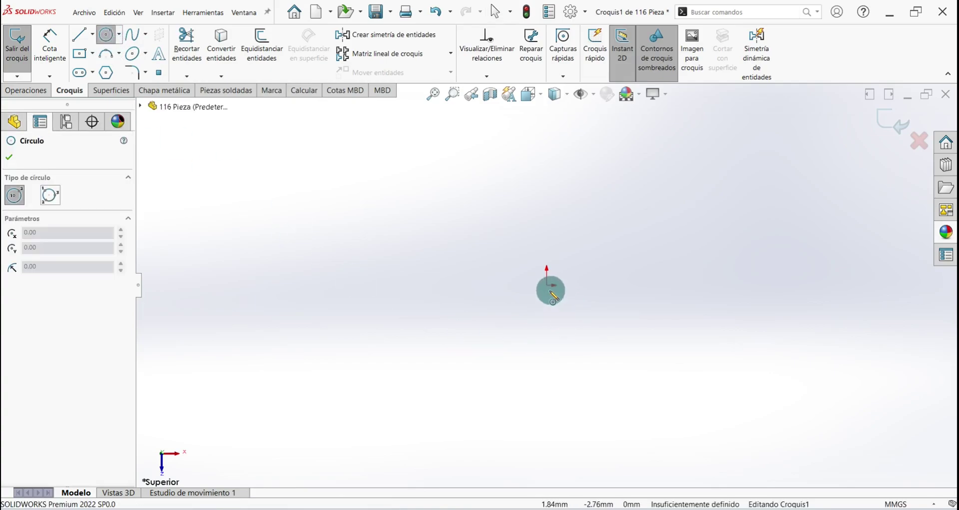
{"action": "left_click", "coordinate": [547, 285]}
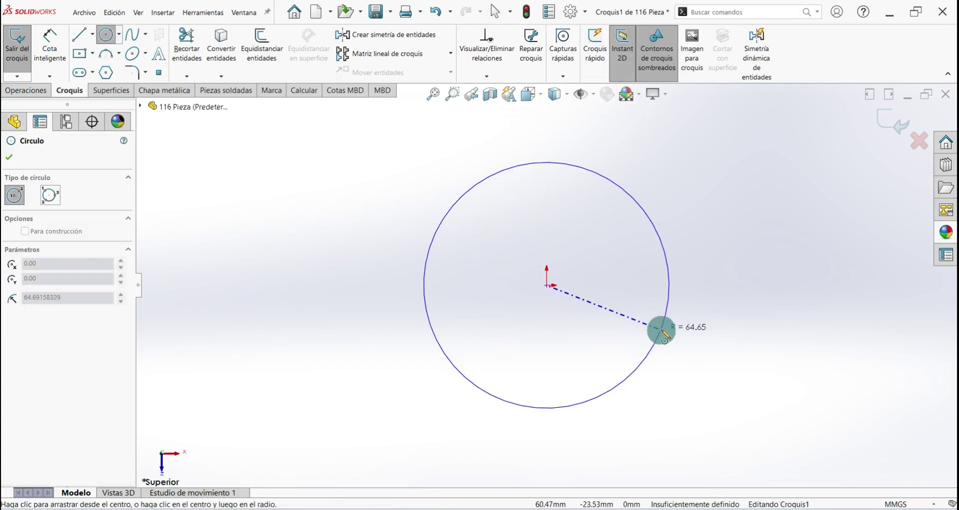
{"action": "left_click", "coordinate": [666, 320]}
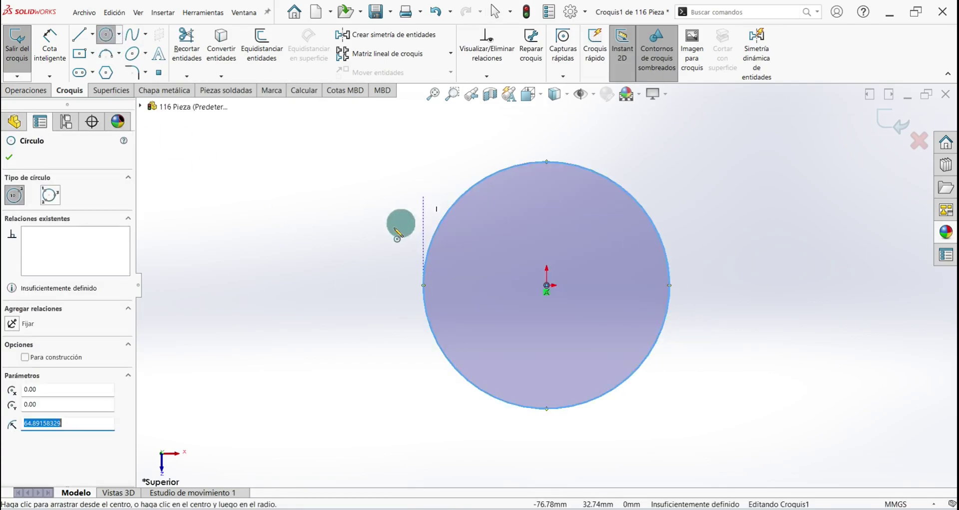
{"action": "left_click", "coordinate": [9, 157]}
Dimension the circle to Ø200 mm, exit the sketch and switch to isometric view.
{"action": "left_click", "coordinate": [50, 45]}
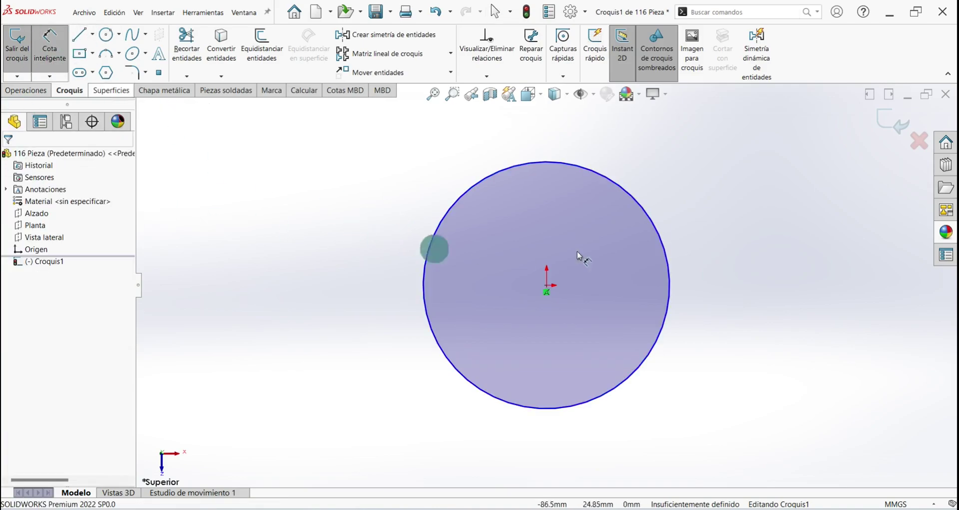
{"action": "left_click", "coordinate": [649, 216]}
{"action": "left_click", "coordinate": [701, 215]}
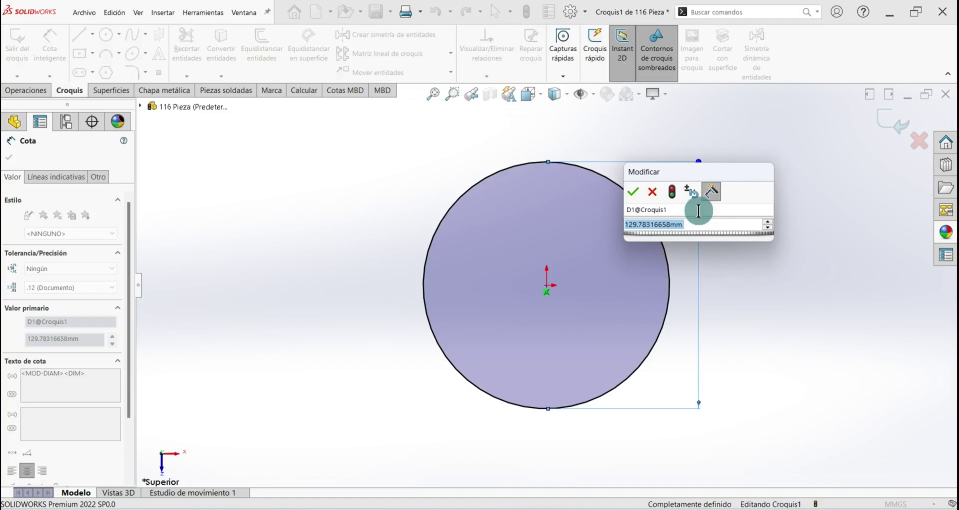
{"action": "type", "text": "200"}
{"action": "key", "text": "Return"}
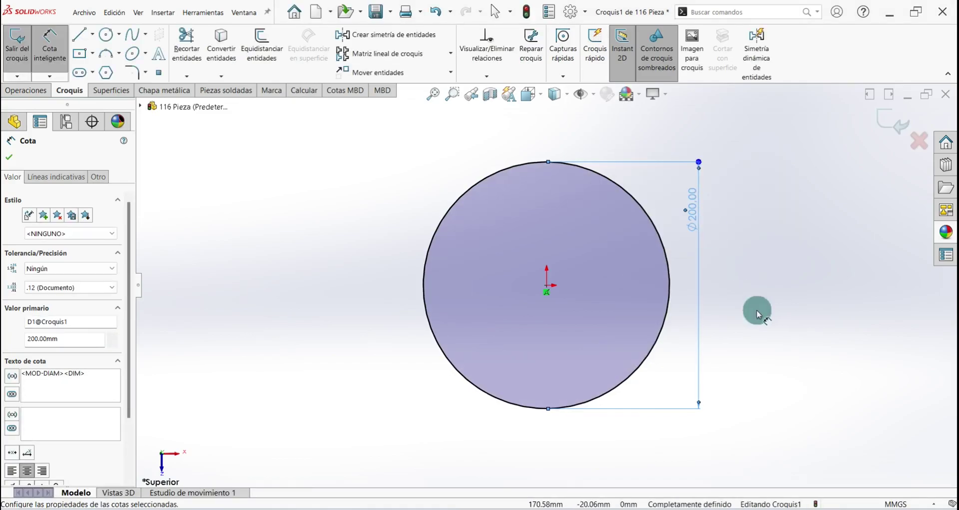
{"action": "left_click", "coordinate": [17, 161]}
{"action": "key", "text": "ctrl+b"}
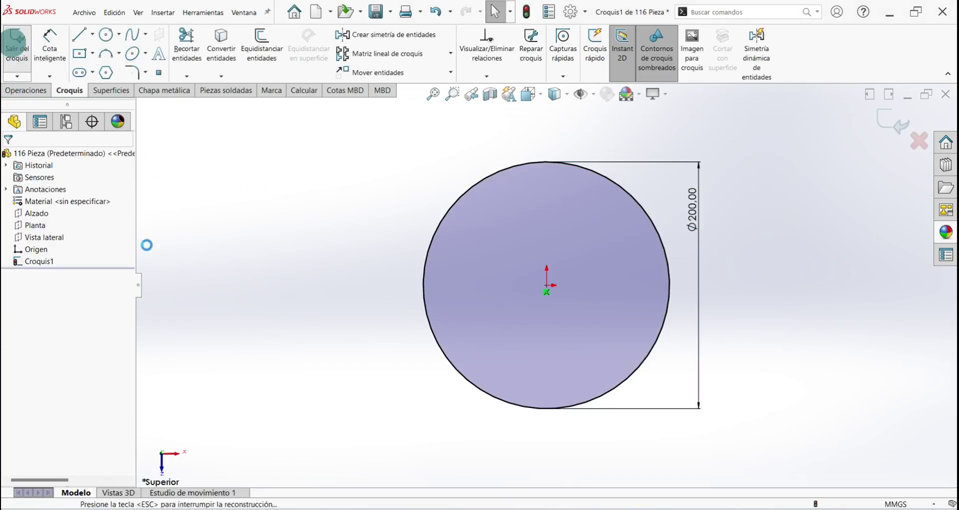
{"action": "key", "text": "ctrl+7"}
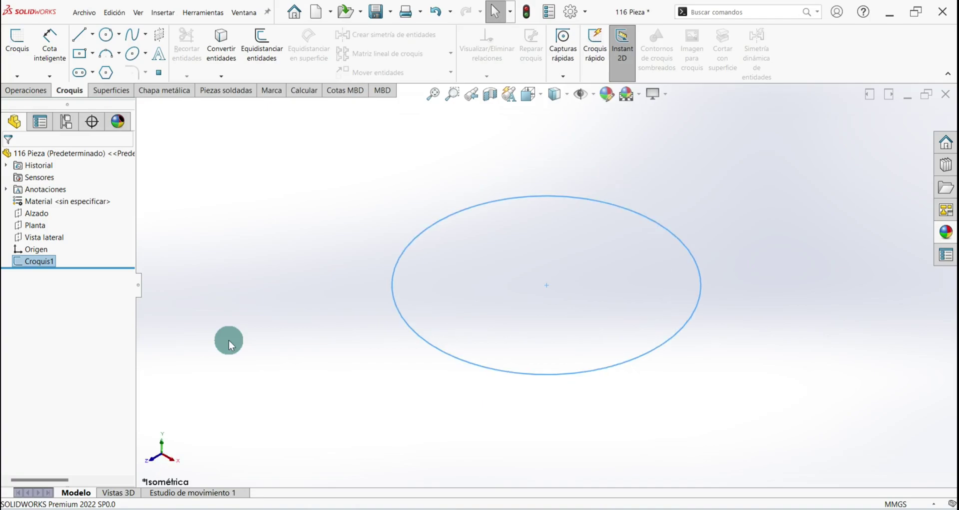
Create a spiral from the circle: 20 mm pitch, 7 revolutions, 270° start, counter-clockwise.
{"action": "left_click", "coordinate": [26, 91]}
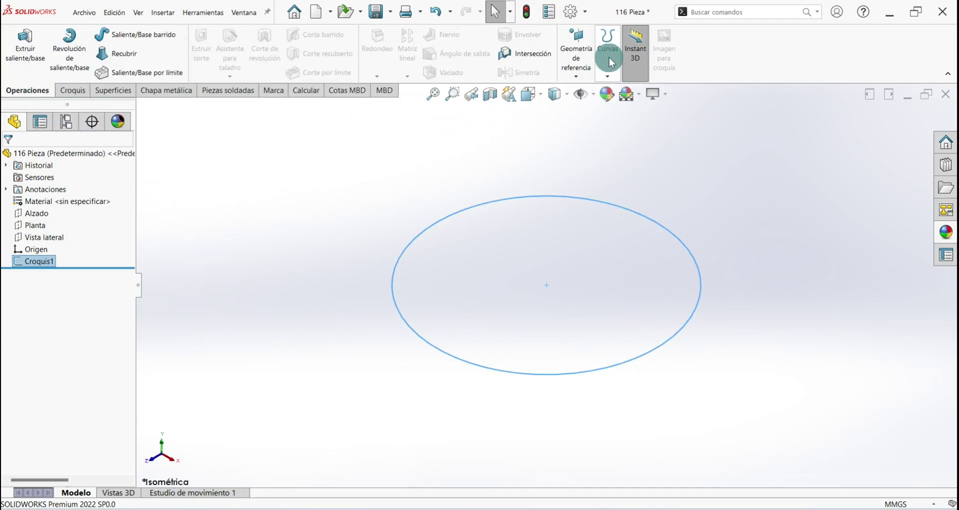
{"action": "left_click", "coordinate": [609, 75]}
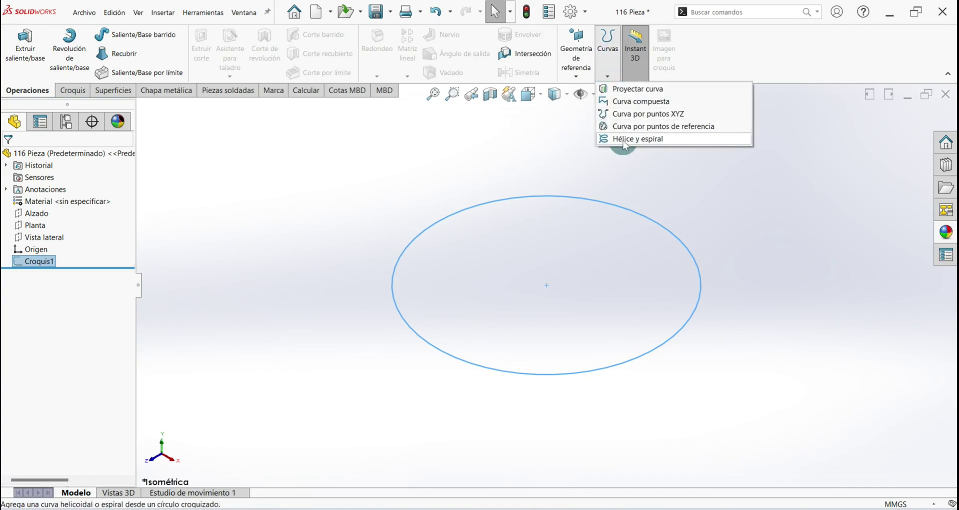
{"action": "left_click", "coordinate": [659, 143]}
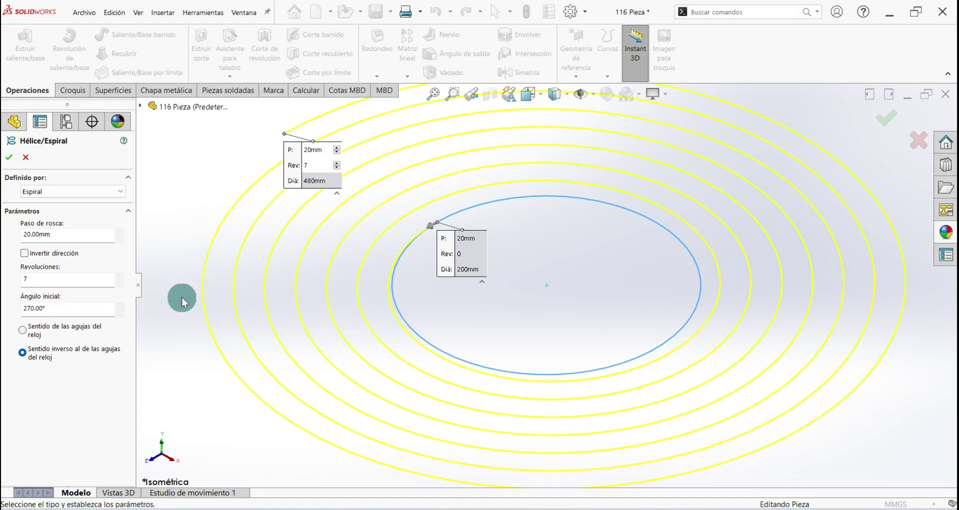
{"action": "left_click", "coordinate": [58, 192]}
{"action": "left_click", "coordinate": [52, 230]}
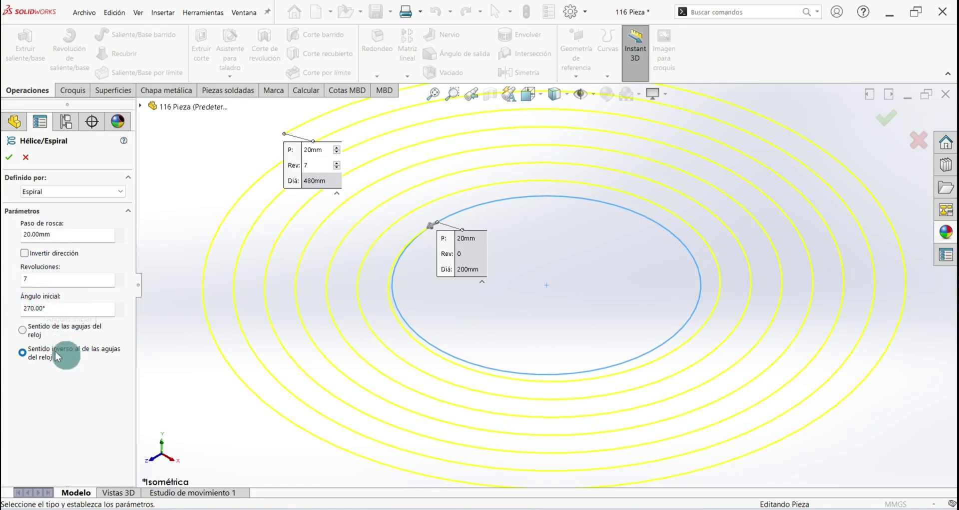
{"action": "left_click", "coordinate": [35, 356]}
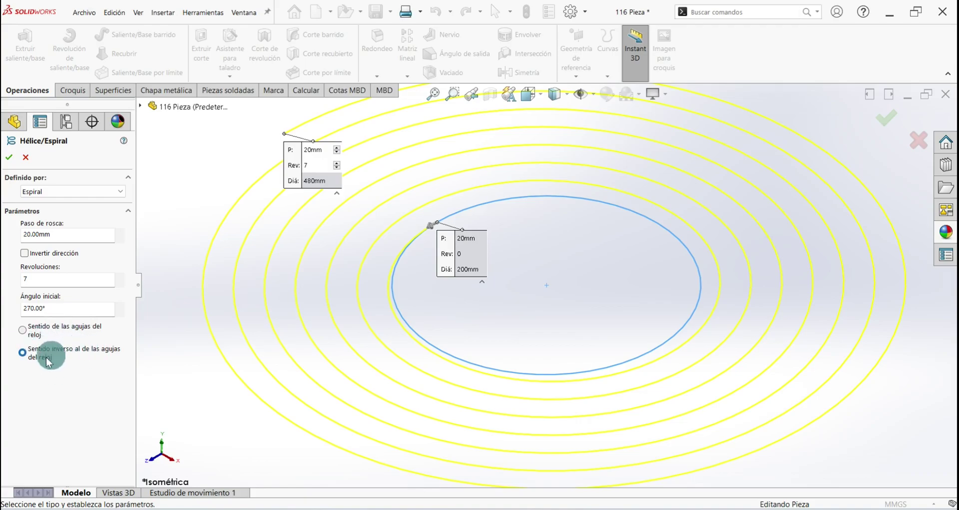
{"action": "left_click", "coordinate": [12, 157]}
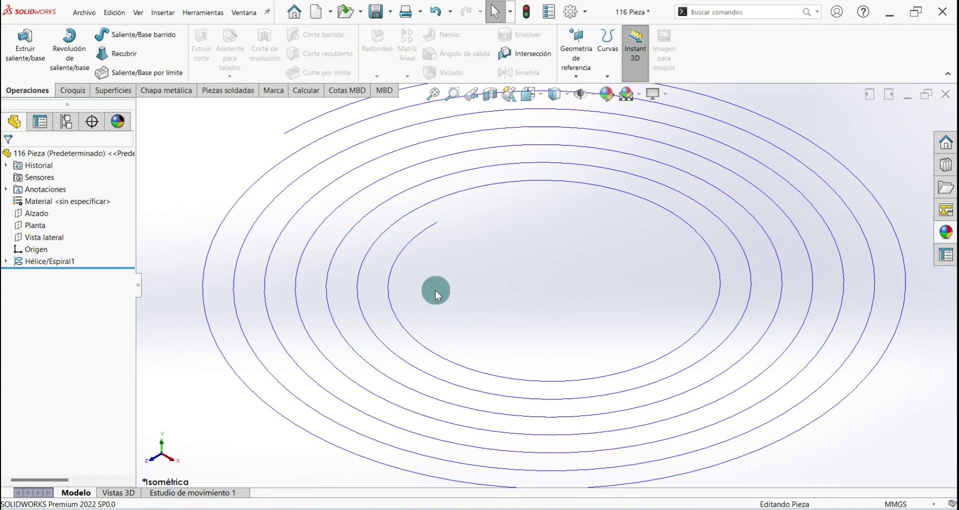
Zoom to fit the whole spiral in view.
{"action": "key", "text": "f"}
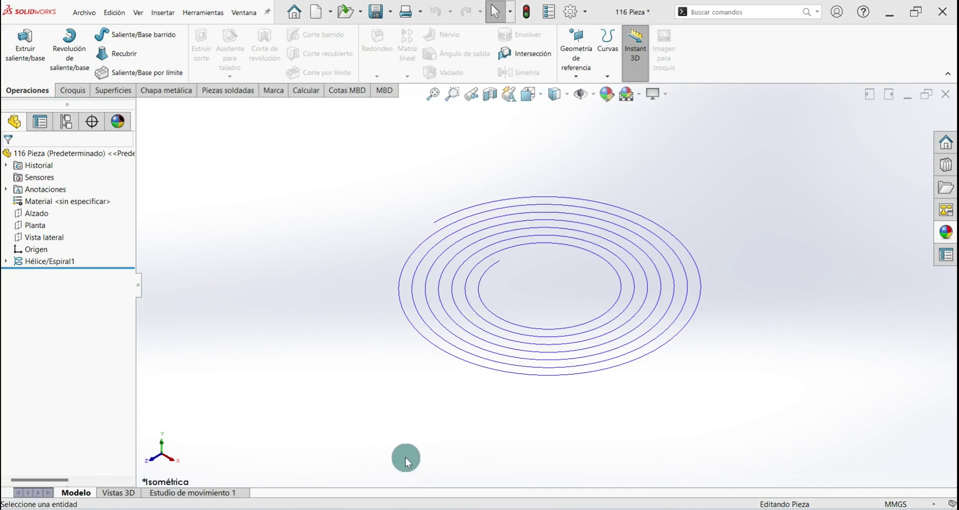
{"action": "scroll", "coordinate": [439, 228], "scroll_direction": "down", "scroll_amount": 3}
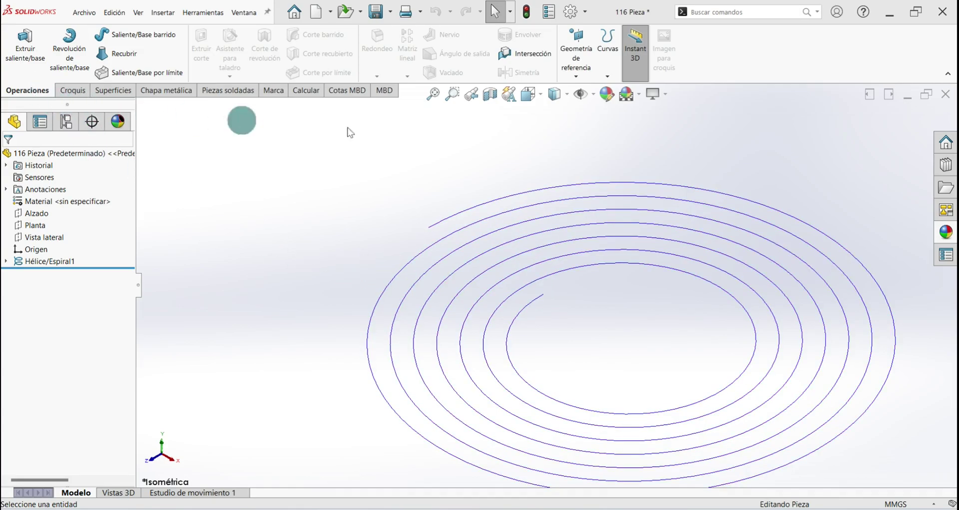
Create Plano1 through the spiral's outer end point, referenced to the Vista lateral plane.
{"action": "left_click", "coordinate": [576, 76]}
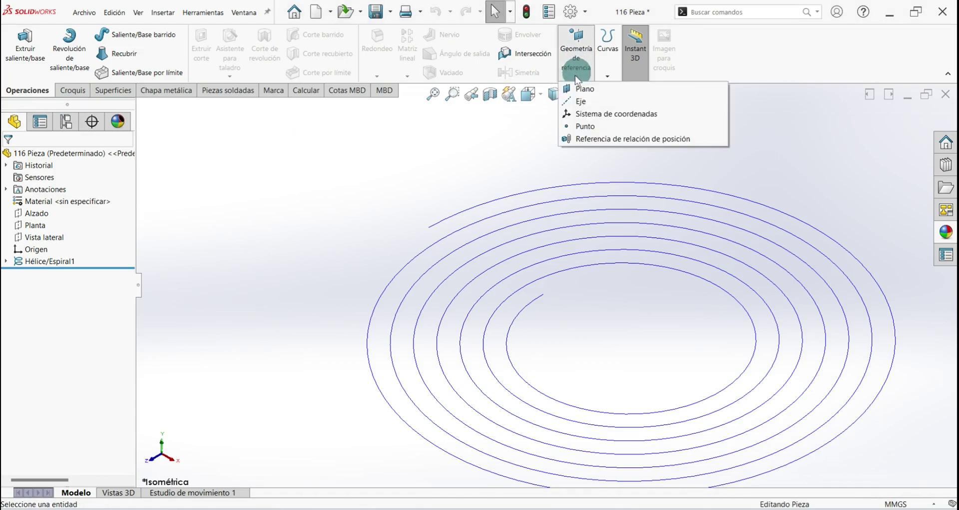
{"action": "left_click", "coordinate": [586, 89]}
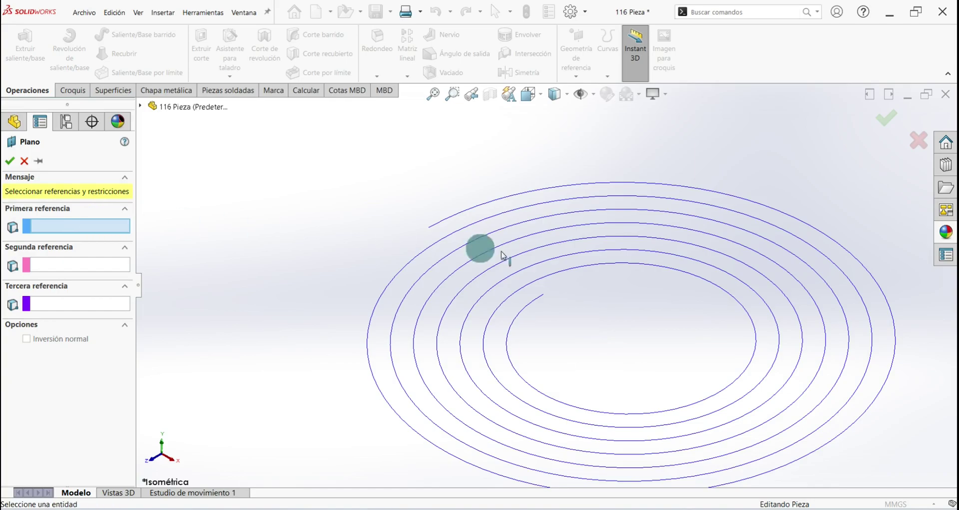
{"action": "left_click", "coordinate": [428, 227]}
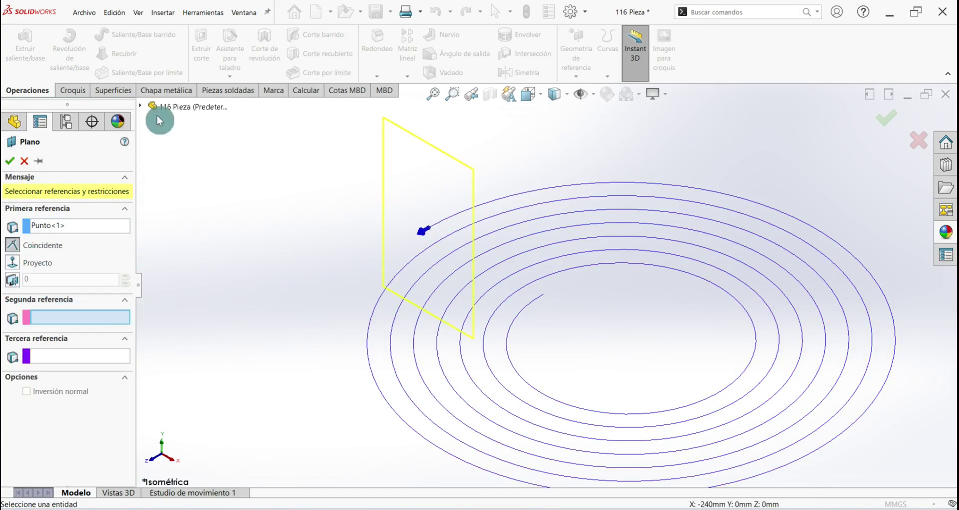
{"action": "left_click", "coordinate": [140, 106]}
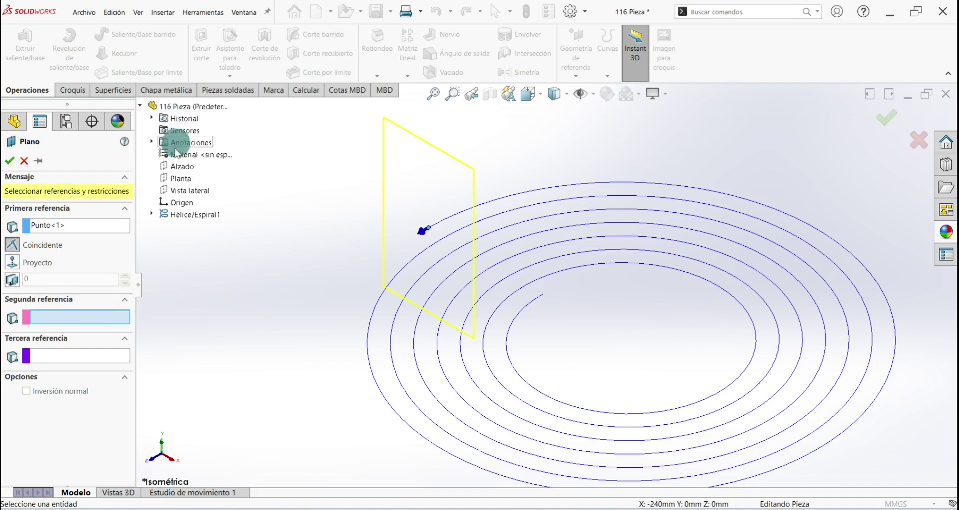
{"action": "left_click", "coordinate": [177, 193]}
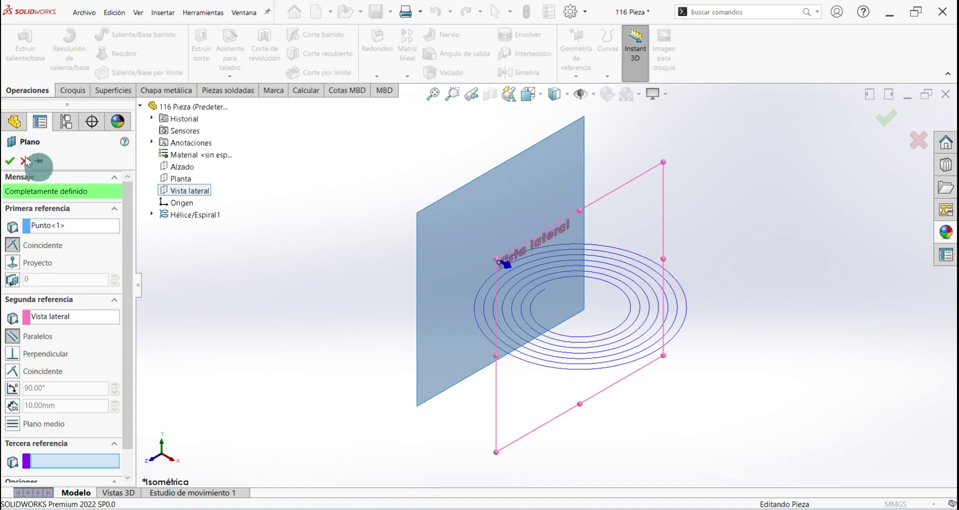
{"action": "left_click", "coordinate": [10, 160]}
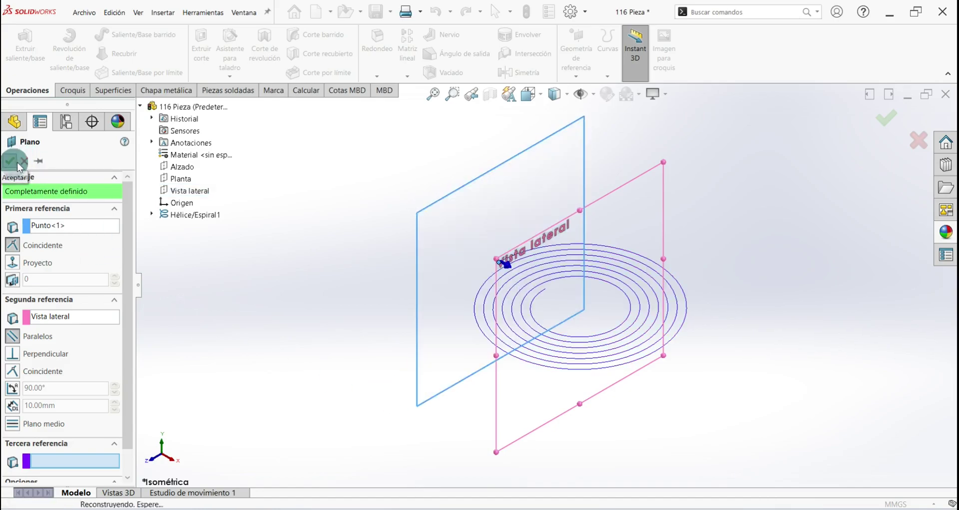
{"action": "left_click", "coordinate": [479, 194]}
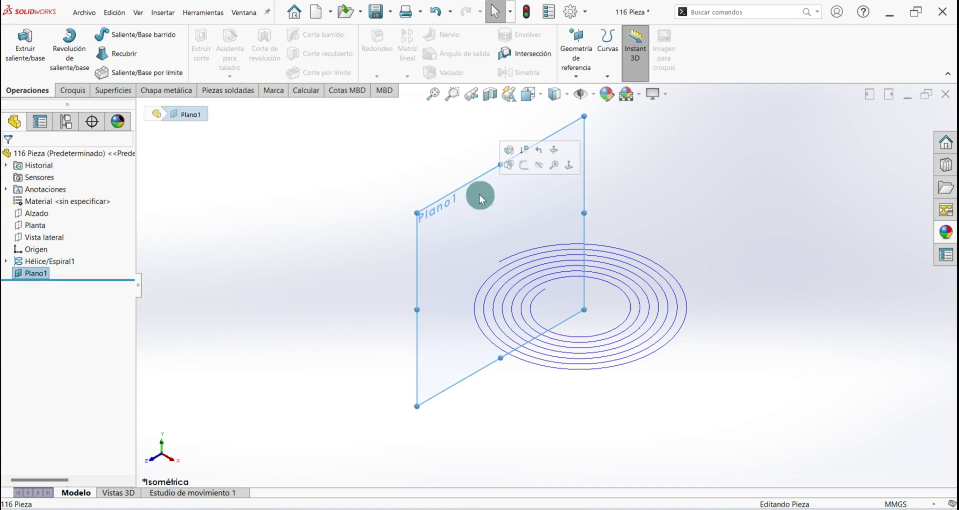
Start a sketch on Plano1 and orbit the view to the spiral's outer end.
{"action": "left_click", "coordinate": [523, 167]}
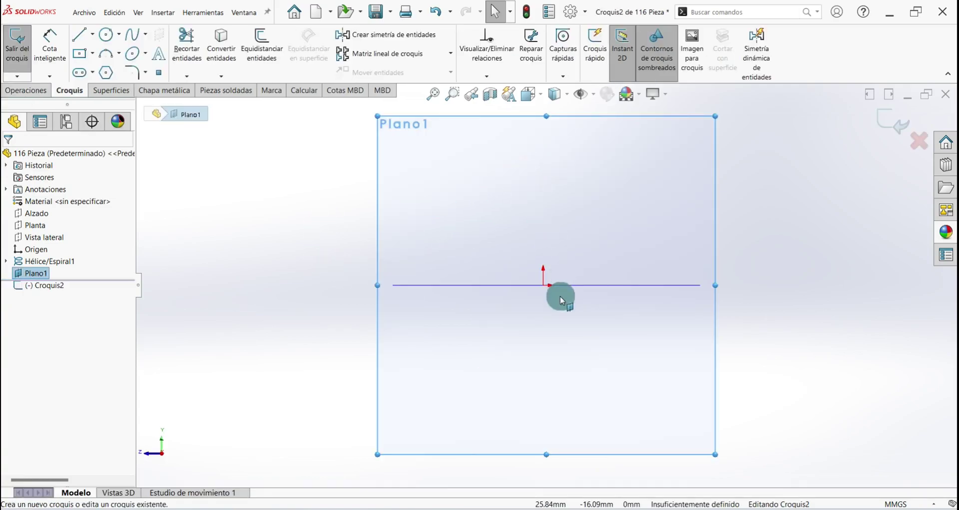
{"action": "scroll", "coordinate": [561, 294], "scroll_direction": "down", "scroll_amount": 3}
{"action": "middle_click_drag", "start_coordinate": [550, 251], "coordinate": [559, 240]}
{"action": "scroll", "coordinate": [550, 230], "scroll_direction": "down", "scroll_amount": 3}
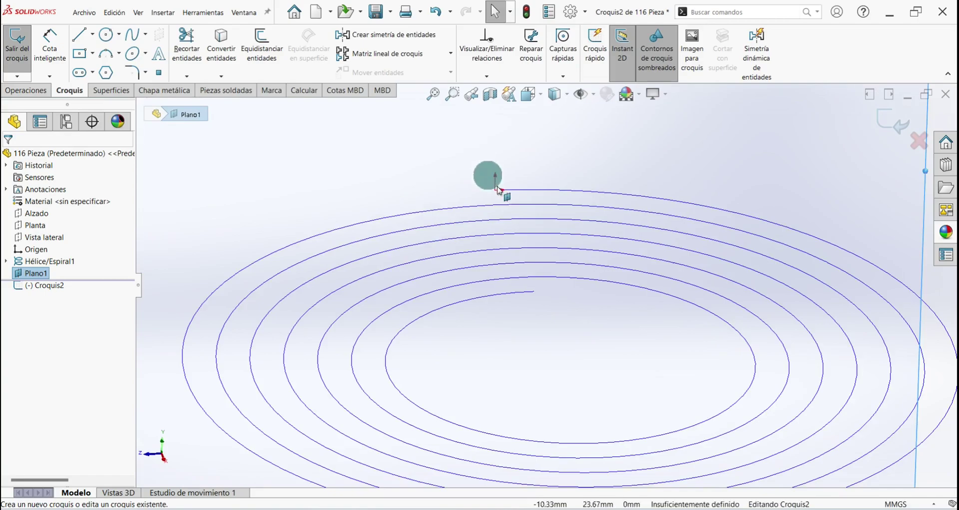
{"action": "mouse_move", "coordinate": [484, 203]}
{"action": "middle_mouse_down"}
{"action": "mouse_move", "coordinate": [508, 246]}
{"action": "mouse_move", "coordinate": [484, 234]}
{"action": "mouse_move", "coordinate": [499, 172]}
{"action": "mouse_move", "coordinate": [464, 182]}
{"action": "middle_mouse_up"}
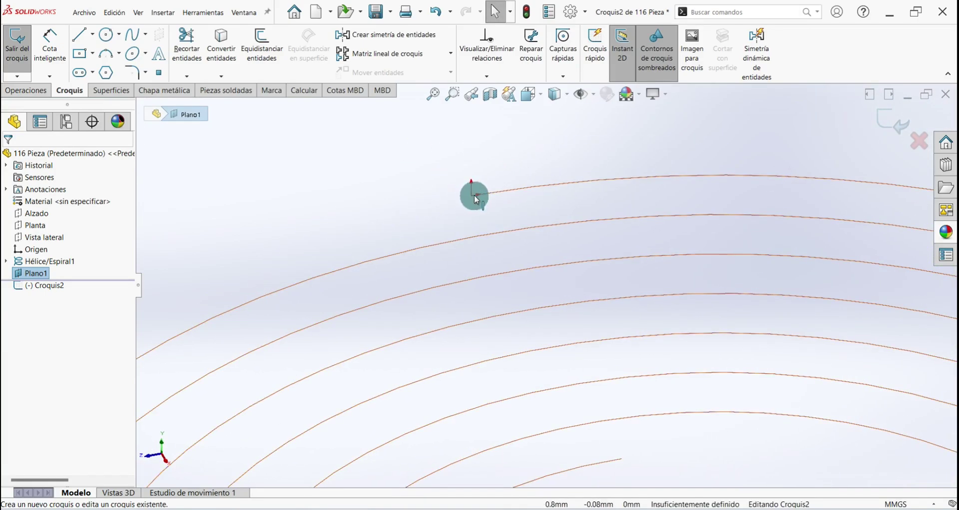
Draw a short line from the spiral's end, then a vertical leg about 40.55 mm down.
{"action": "left_click", "coordinate": [79, 34]}
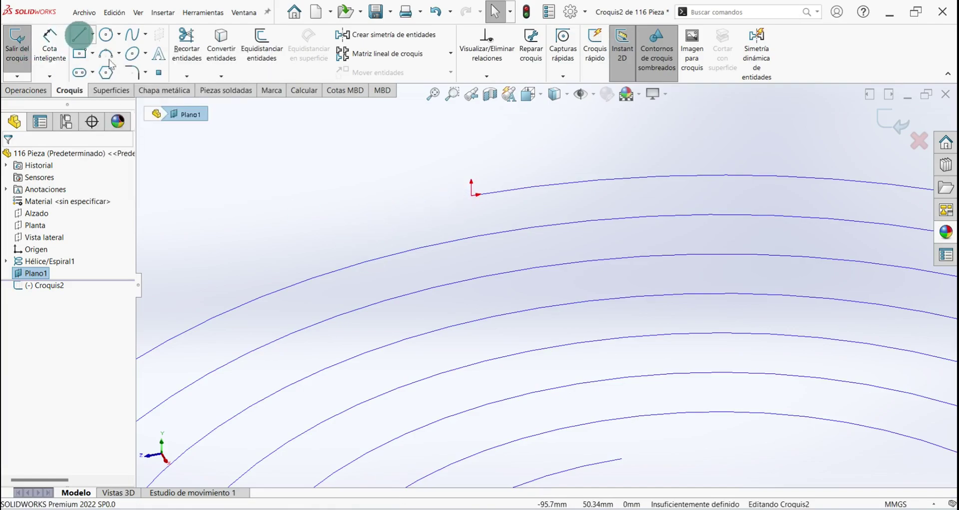
{"action": "left_click", "coordinate": [472, 195]}
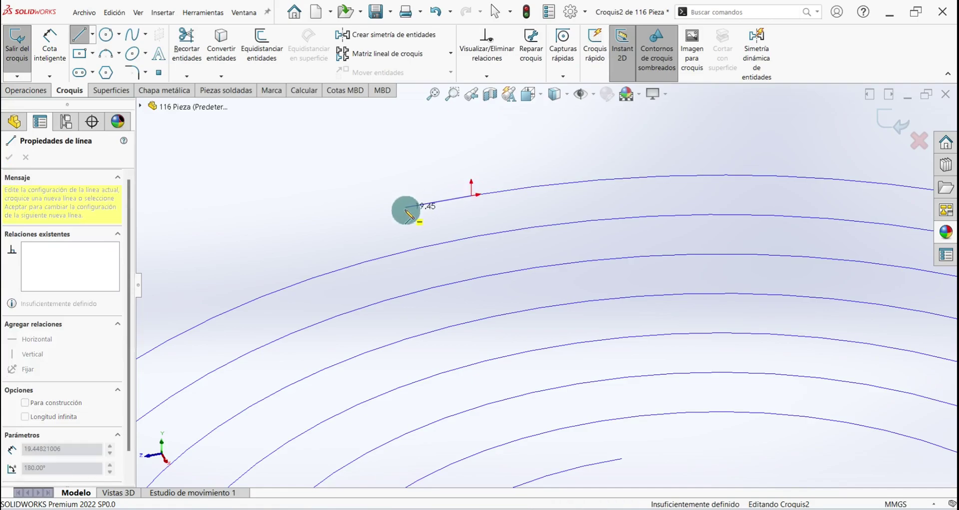
{"action": "left_click", "coordinate": [406, 206]}
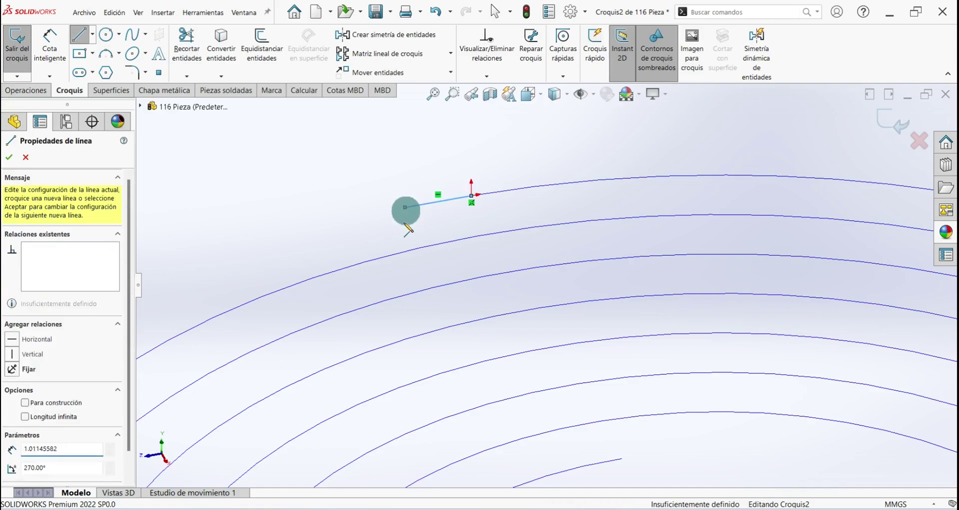
{"action": "left_click", "coordinate": [406, 329]}
{"action": "right_click", "coordinate": [340, 190]}
{"action": "left_click", "coordinate": [351, 197]}
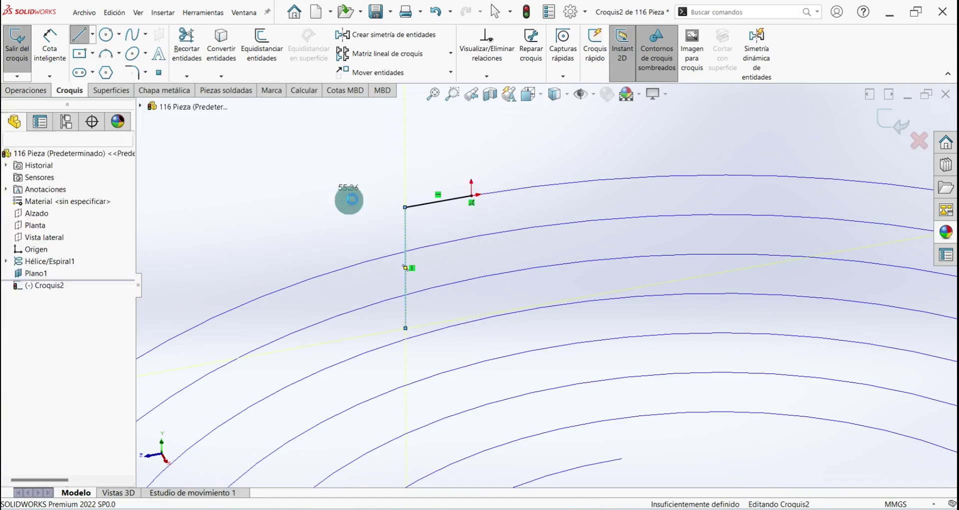
Dimension the leg sketch: 20 mm on the horizontal line and 40 mm on the vertical line.
{"action": "left_click", "coordinate": [490, 191]}
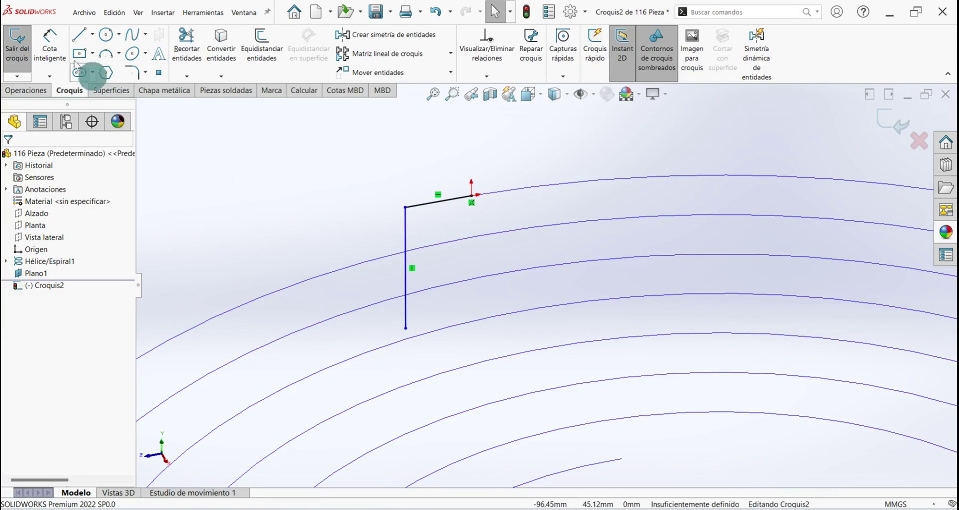
{"action": "left_click", "coordinate": [49, 45]}
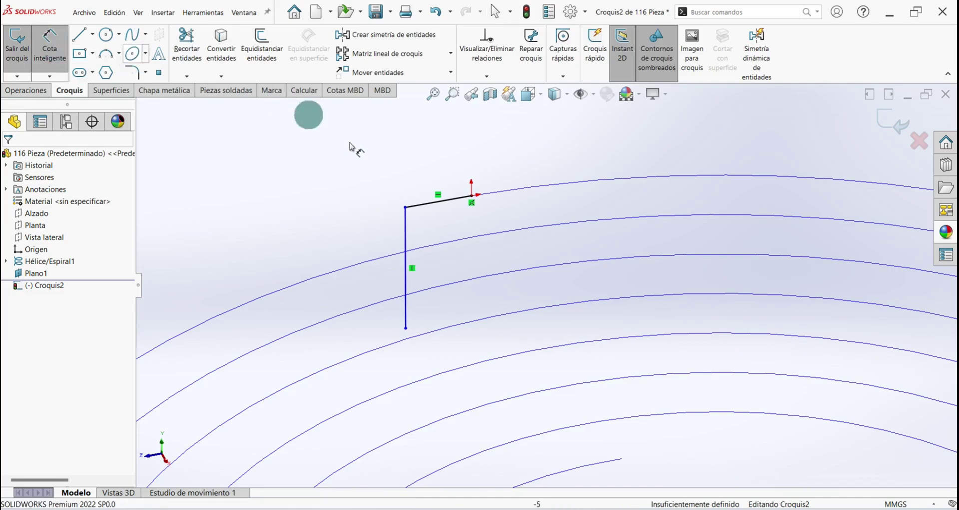
{"action": "left_click", "coordinate": [433, 205]}
{"action": "left_click", "coordinate": [440, 166]}
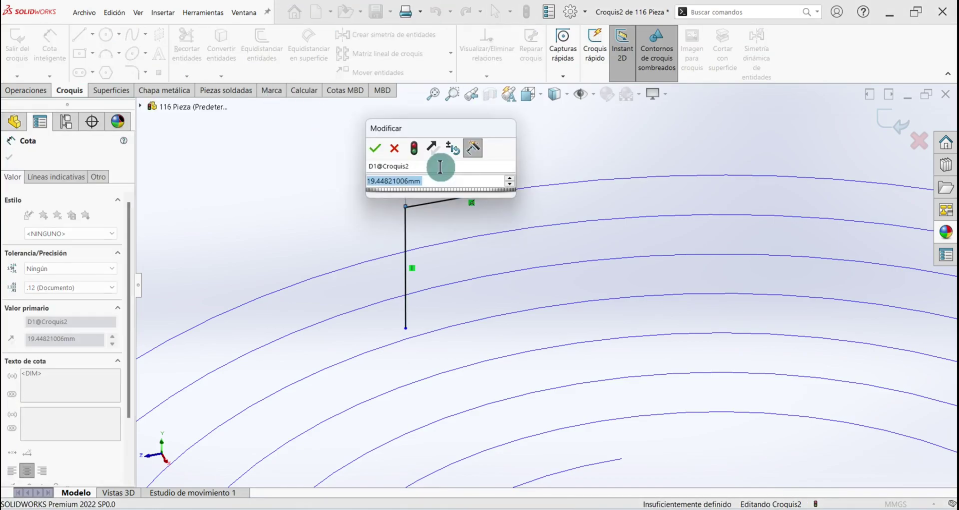
{"action": "type", "text": "20"}
{"action": "key", "text": "Return"}
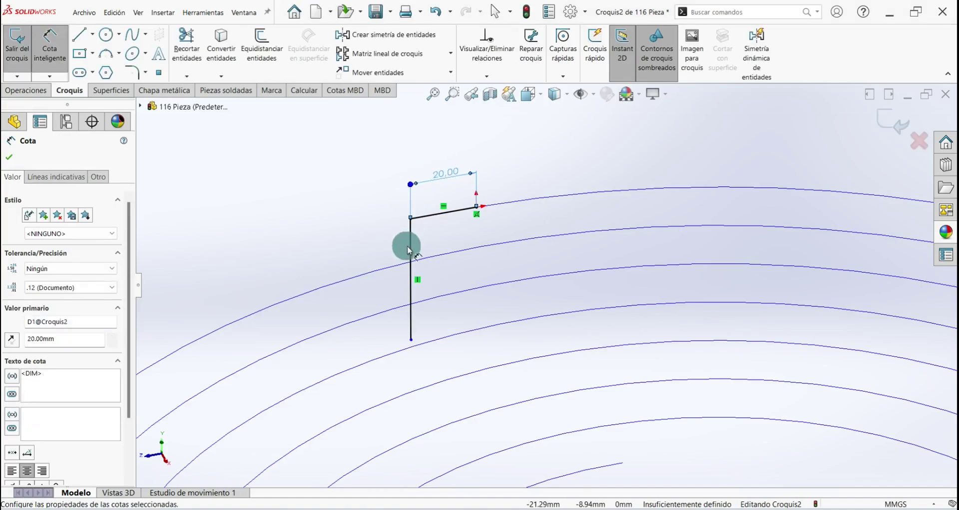
{"action": "left_click", "coordinate": [408, 249]}
{"action": "left_click", "coordinate": [366, 250]}
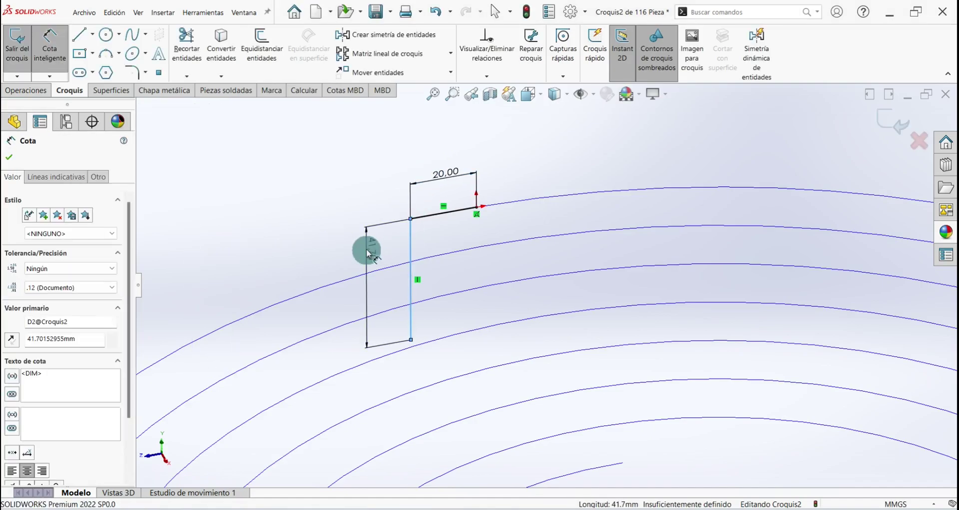
{"action": "type", "text": "40"}
{"action": "key", "text": "Return"}
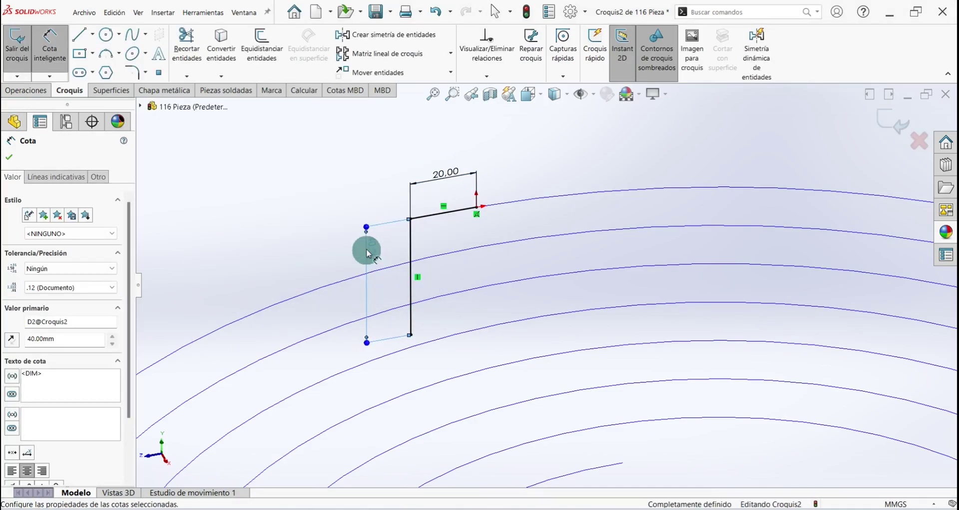
{"action": "left_click", "coordinate": [9, 157]}
Round the leg sketch's corner with a 10 mm sketch fillet.
{"action": "left_click", "coordinate": [132, 73]}
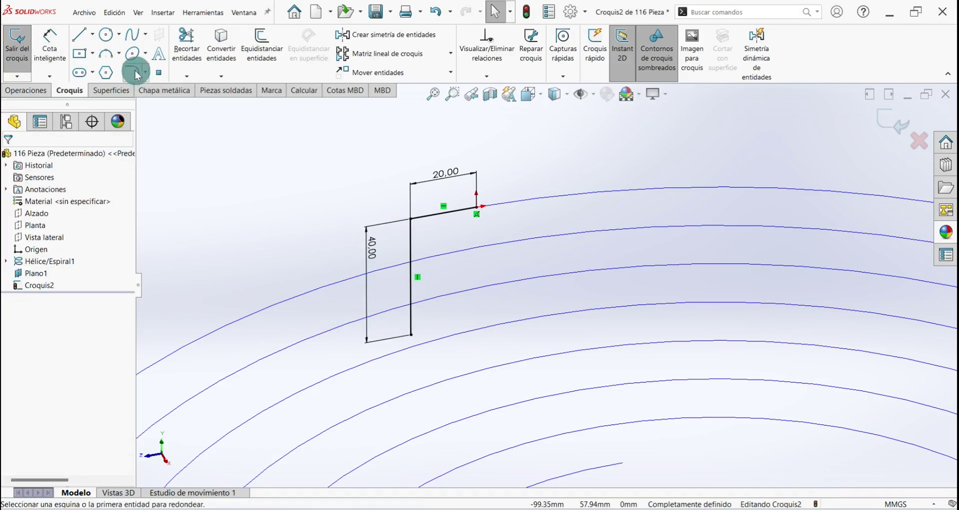
{"action": "left_click", "coordinate": [423, 218]}
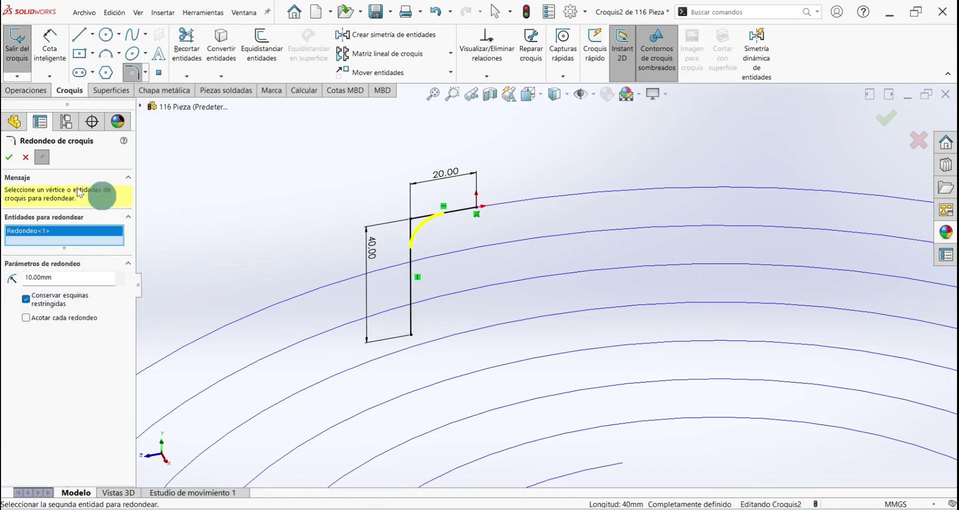
{"action": "left_click", "coordinate": [10, 158]}
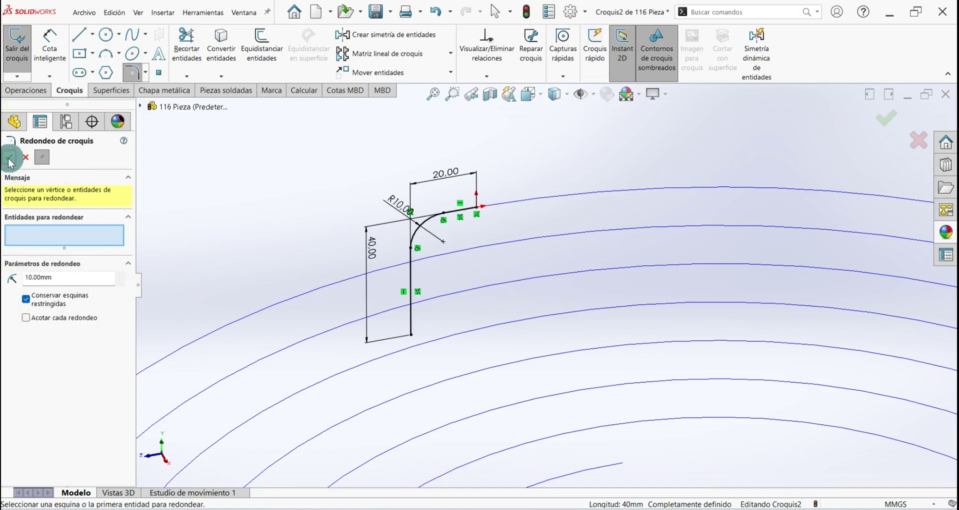
{"action": "left_click", "coordinate": [11, 160]}
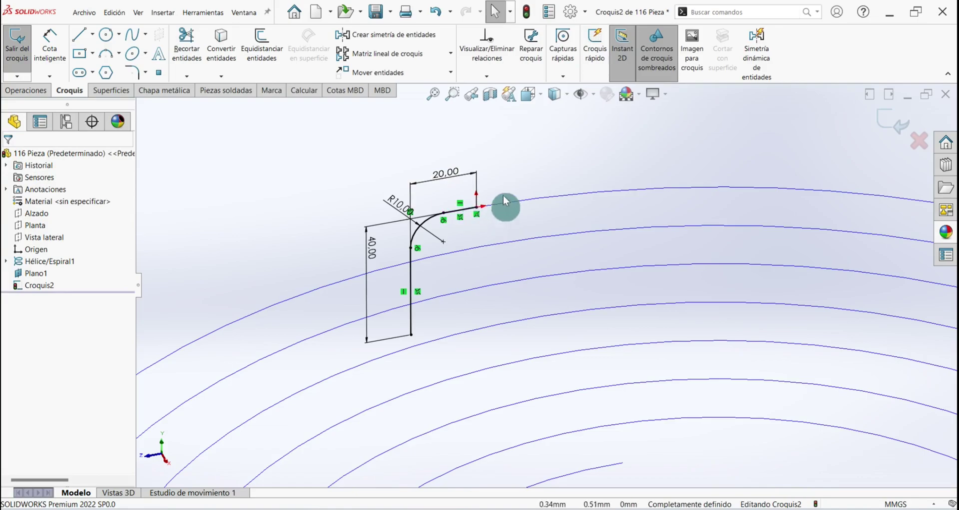
Add a Perforar relation so the leg's end point pierces the spiral curve.
{"action": "scroll", "coordinate": [505, 203], "scroll_direction": "down", "scroll_amount": 4}
{"action": "scroll", "coordinate": [496, 250], "scroll_direction": "down", "scroll_amount": 1}
{"action": "scroll", "coordinate": [546, 259], "scroll_direction": "up", "scroll_amount": 1}
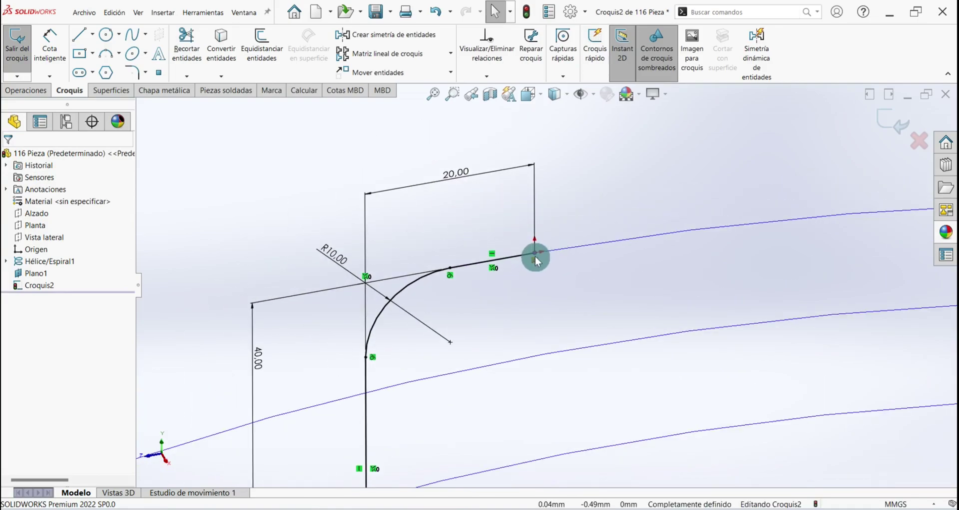
{"action": "left_click", "coordinate": [535, 253]}
{"action": "scroll", "coordinate": [535, 253], "scroll_direction": "up", "scroll_amount": 3}
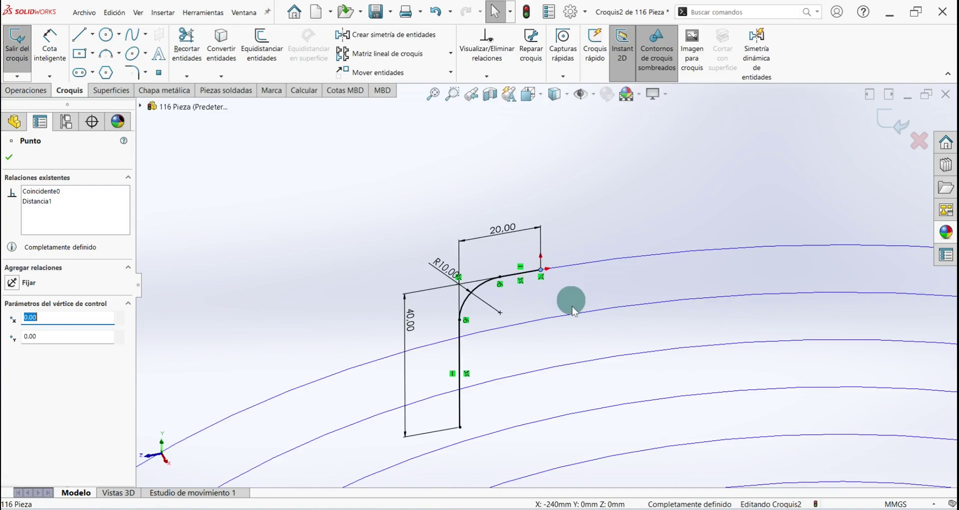
{"action": "left_click", "coordinate": [625, 256], "text": "ctrl"}
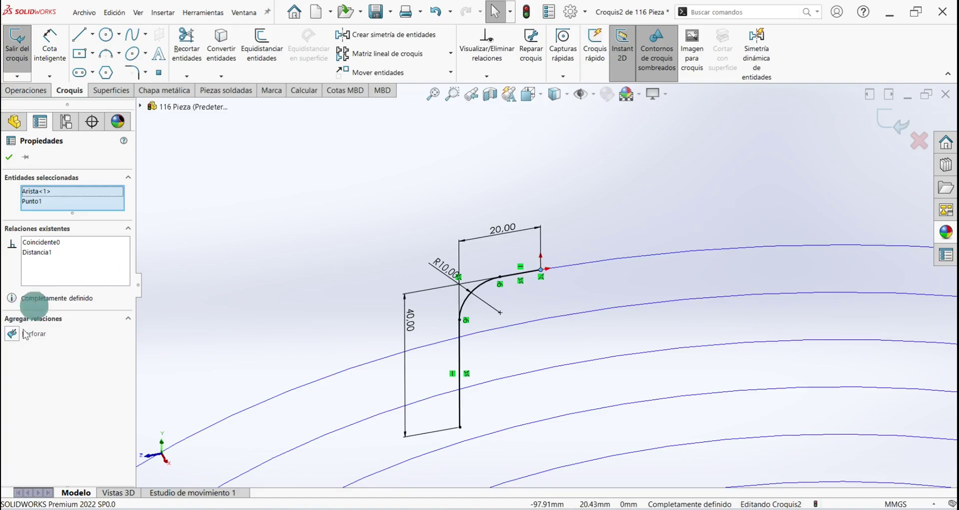
{"action": "left_click", "coordinate": [15, 340]}
{"action": "scroll", "coordinate": [497, 300], "scroll_direction": "up", "scroll_amount": 2}
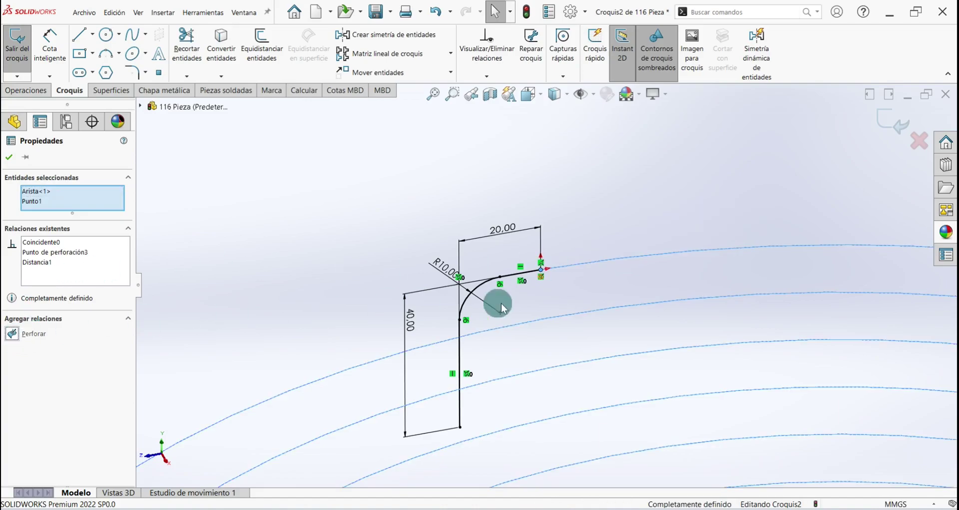
{"action": "scroll", "coordinate": [512, 297], "scroll_direction": "up", "scroll_amount": 2}
{"action": "scroll", "coordinate": [581, 293], "scroll_direction": "up", "scroll_amount": 2}
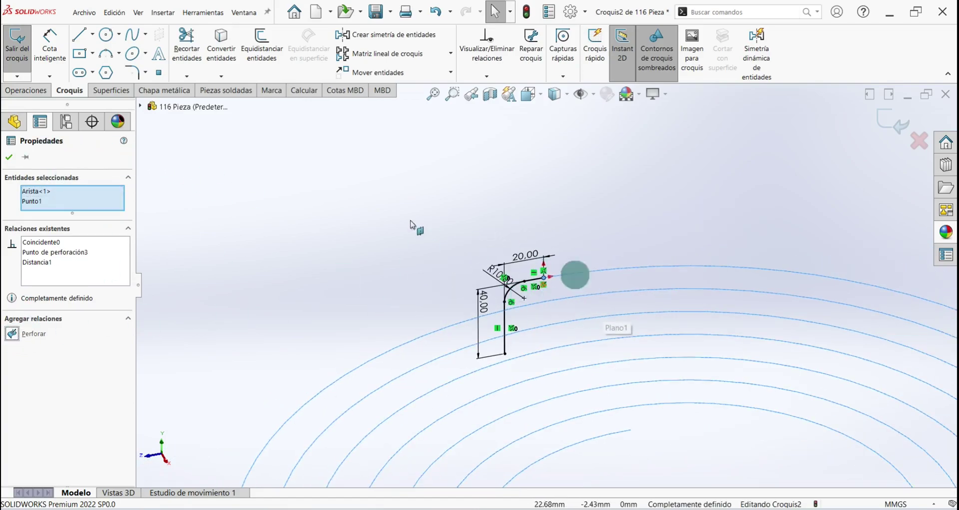
Accept the pierce relation, exit sketch Croquis2 and switch to isometric view.
{"action": "left_click", "coordinate": [9, 158]}
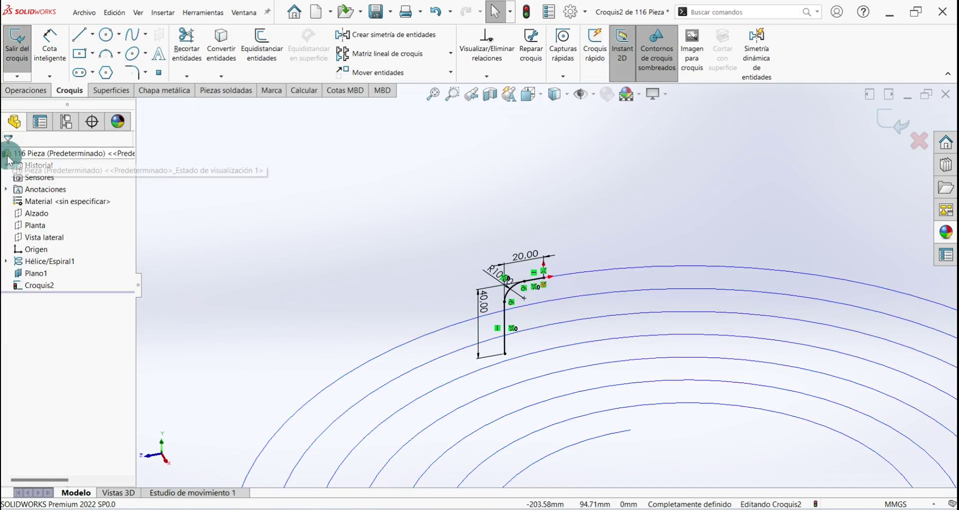
{"action": "scroll", "coordinate": [523, 280], "scroll_direction": "up", "scroll_amount": 5}
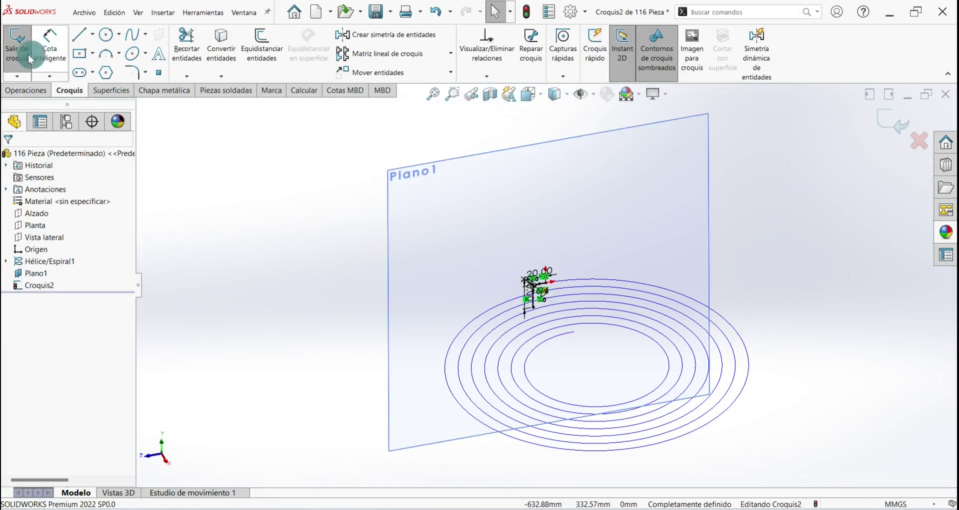
{"action": "left_click", "coordinate": [17, 45]}
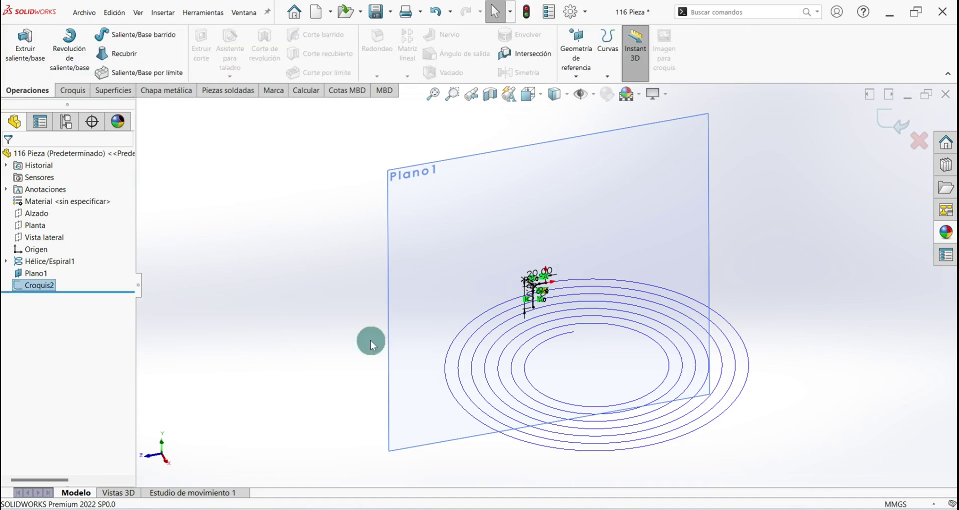
{"action": "key", "text": "ctrl+7"}
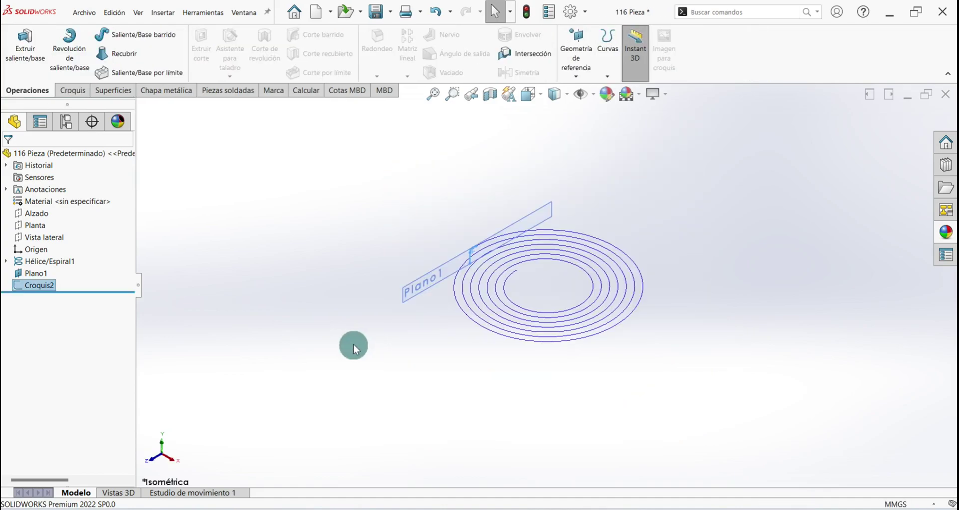
{"action": "left_click", "coordinate": [394, 445]}
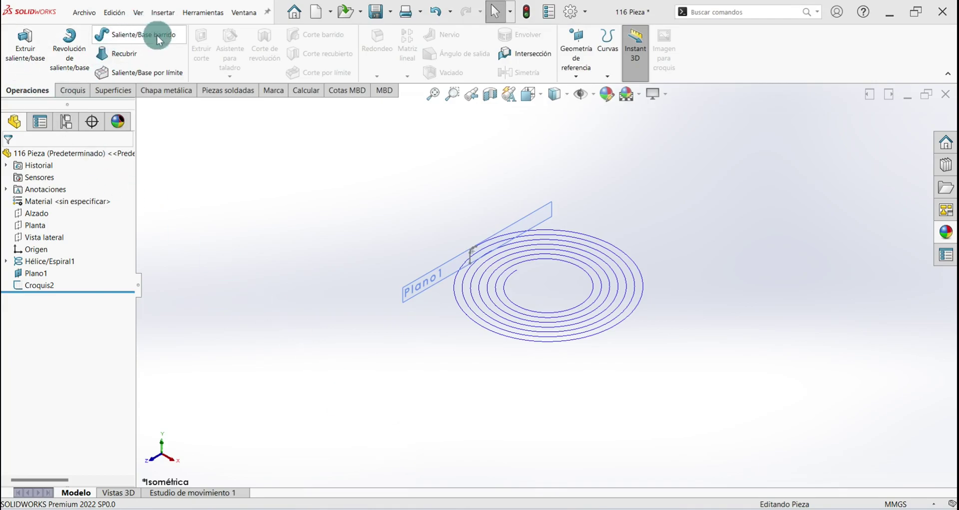
{"action": "left_click", "coordinate": [587, 254]}
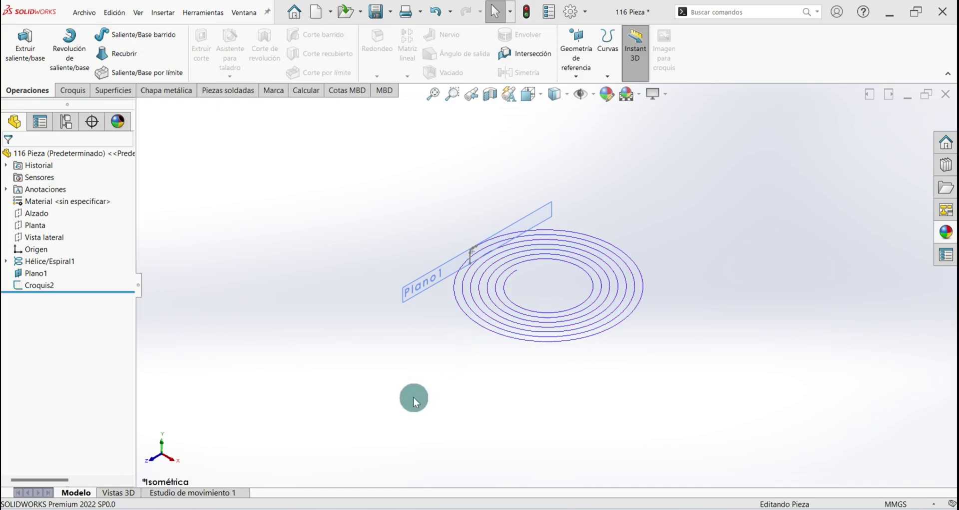
{"action": "scroll", "coordinate": [483, 263], "scroll_direction": "down", "scroll_amount": 3}
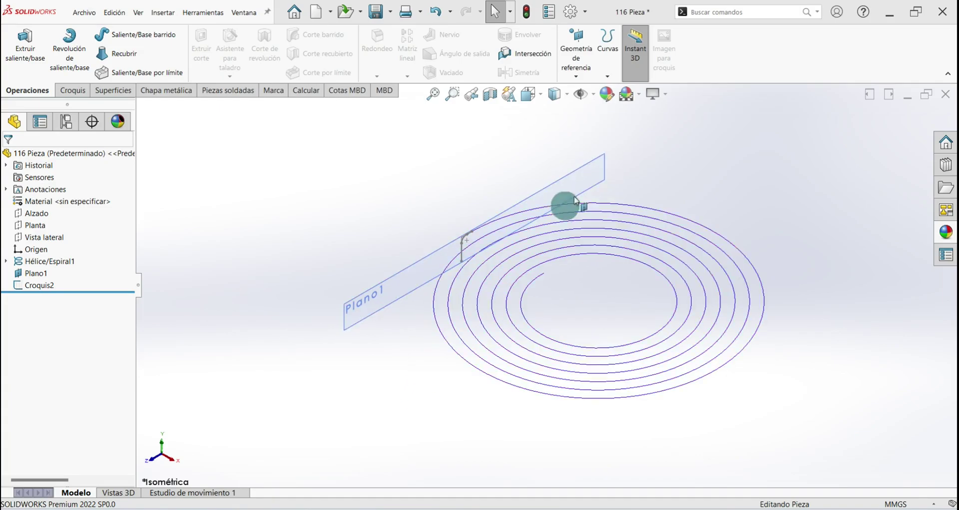
Shrink Plano1 to a small patch around the leg sketch and save the part.
{"action": "left_click", "coordinate": [372, 302]}
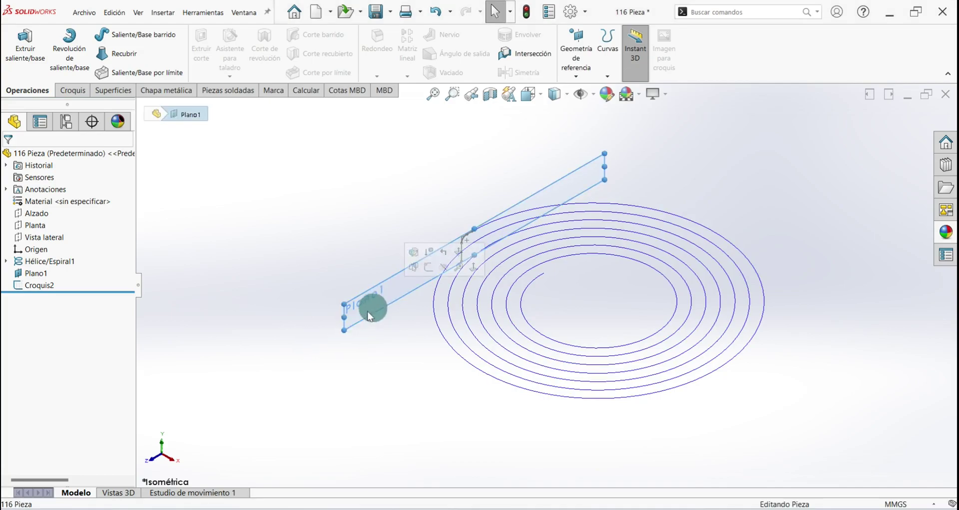
{"action": "left_click_drag", "start_coordinate": [345, 317], "coordinate": [440, 274]}
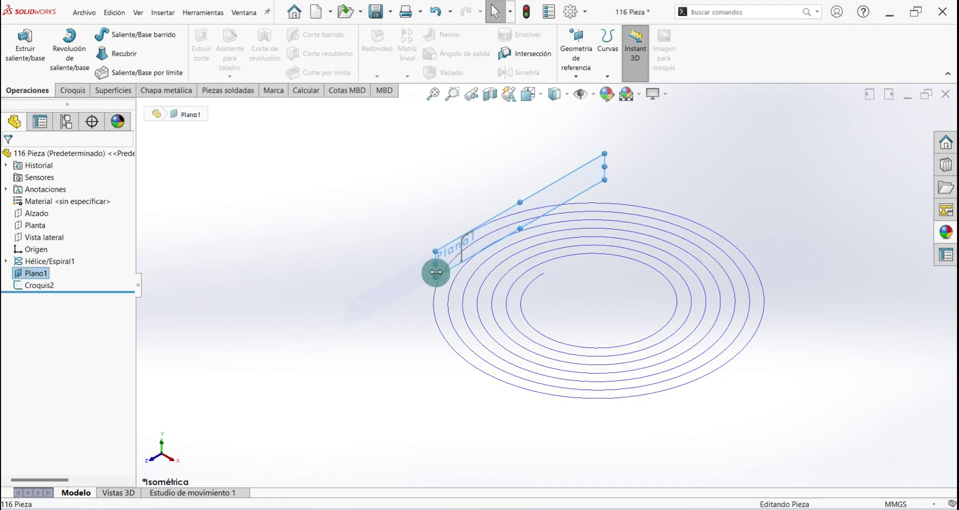
{"action": "left_click_drag", "start_coordinate": [621, 167], "coordinate": [474, 242]}
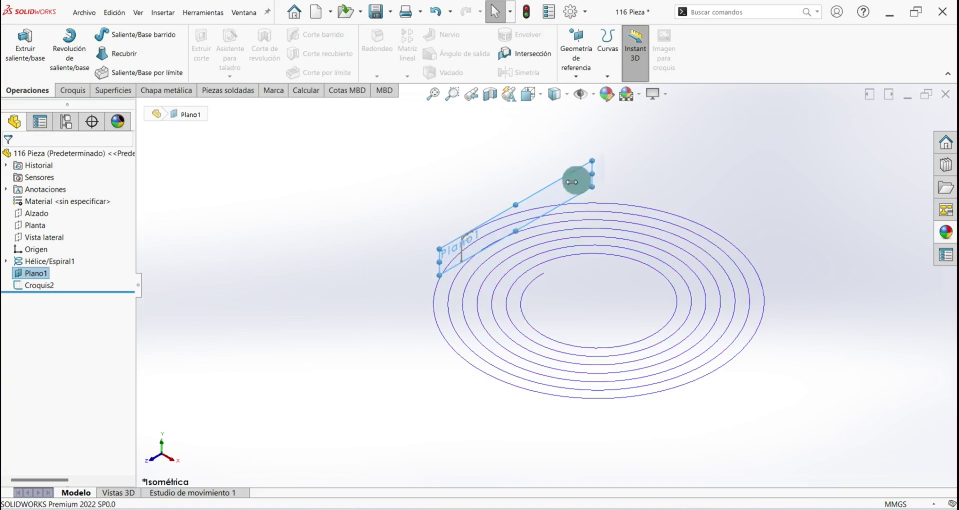
{"action": "left_click", "coordinate": [354, 349]}
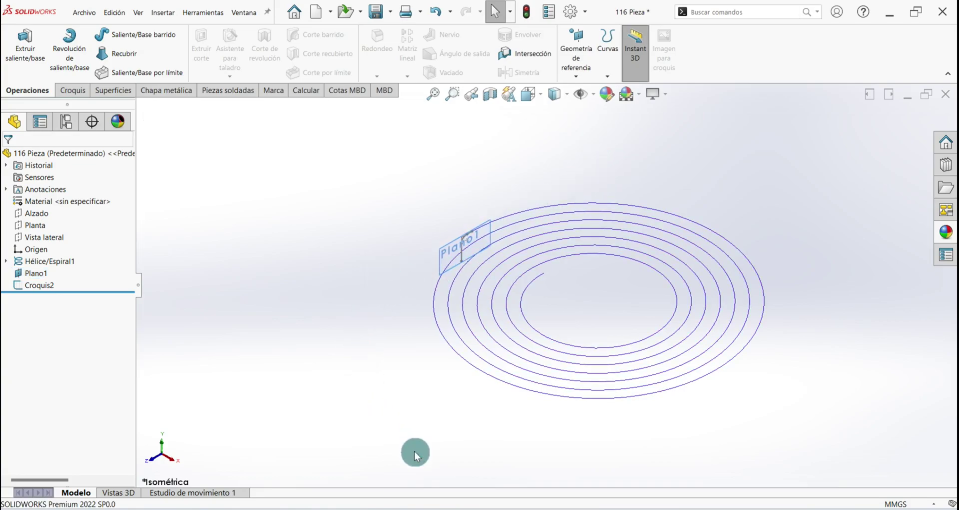
{"action": "key", "text": "ctrl+s"}
{"action": "scroll", "coordinate": [511, 265], "scroll_direction": "down", "scroll_amount": 3}
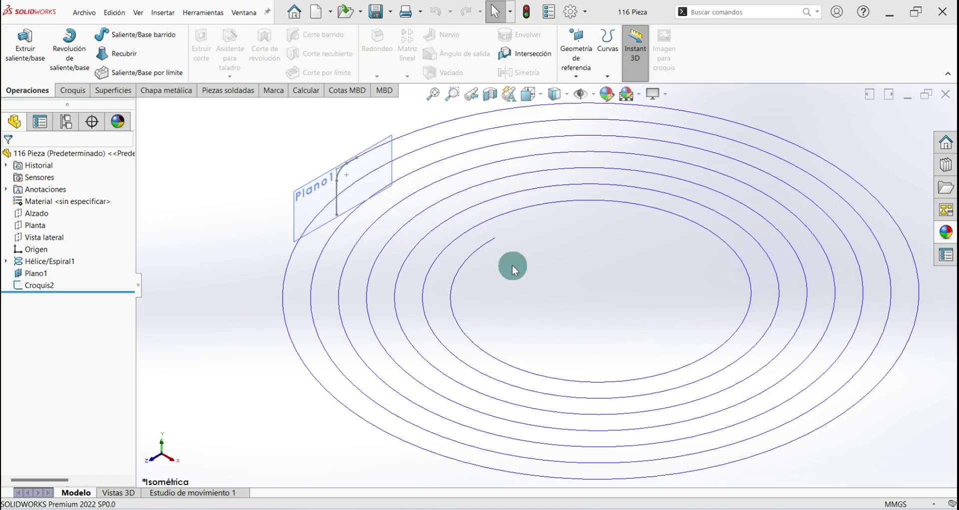
{"action": "scroll", "coordinate": [509, 245], "scroll_direction": "down", "scroll_amount": 3}
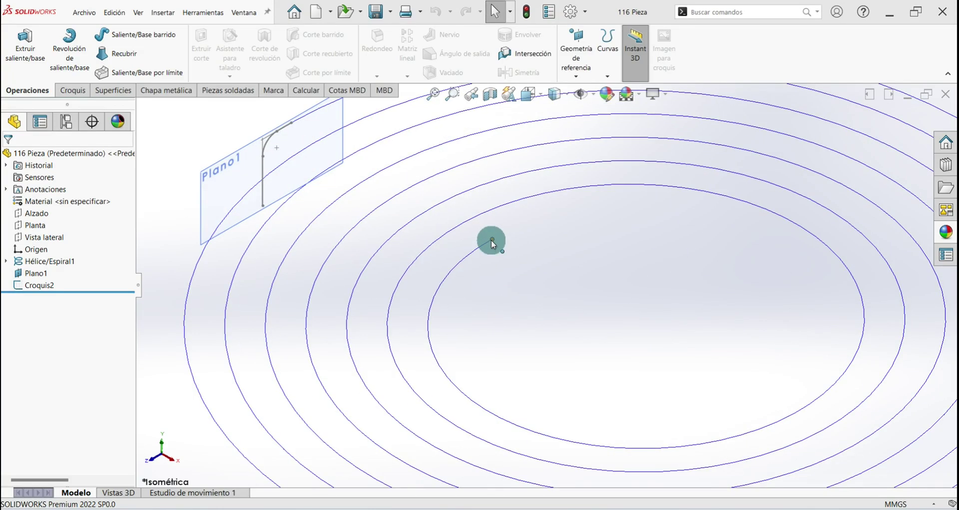
{"action": "scroll", "coordinate": [505, 271], "scroll_direction": "up", "scroll_amount": 2}
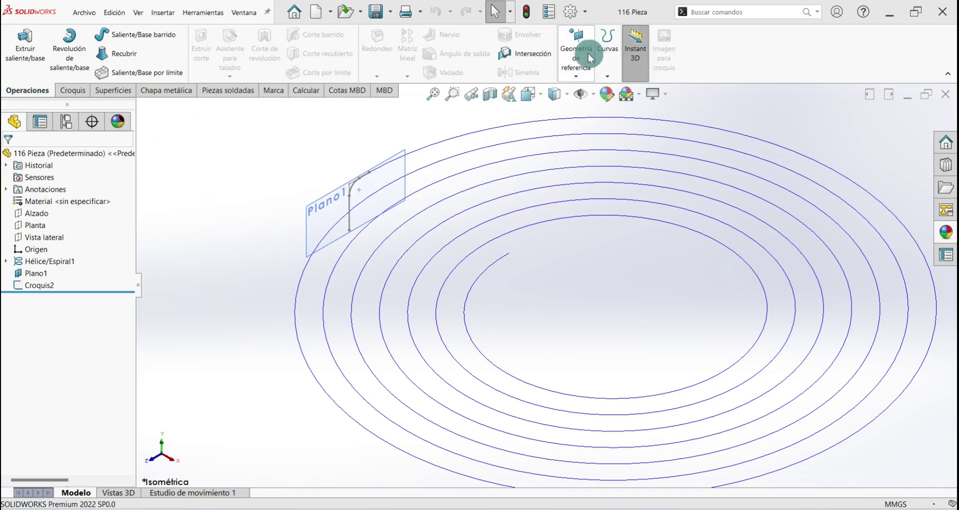
Create Plano2 through the spiral's inner end point, referenced to the Vista lateral plane.
{"action": "left_click", "coordinate": [580, 70]}
{"action": "left_click", "coordinate": [586, 88]}
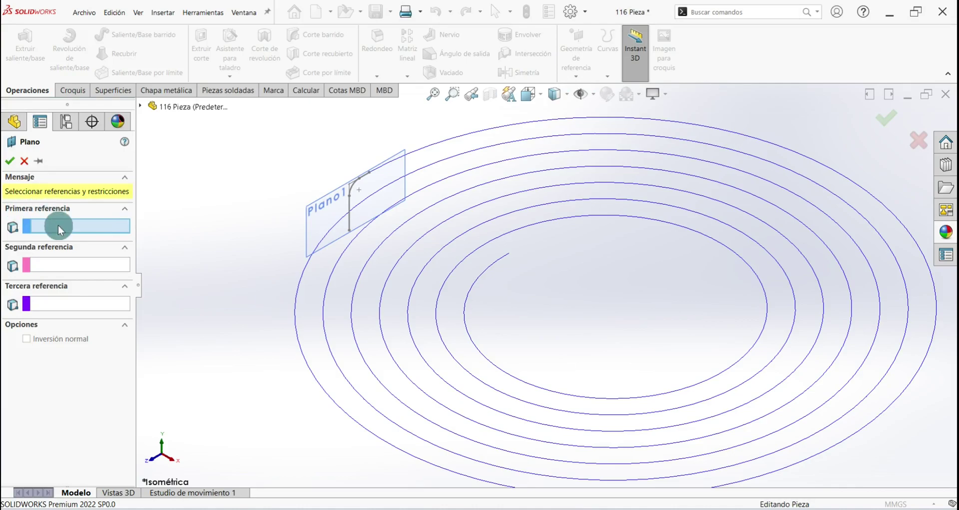
{"action": "left_click", "coordinate": [511, 253]}
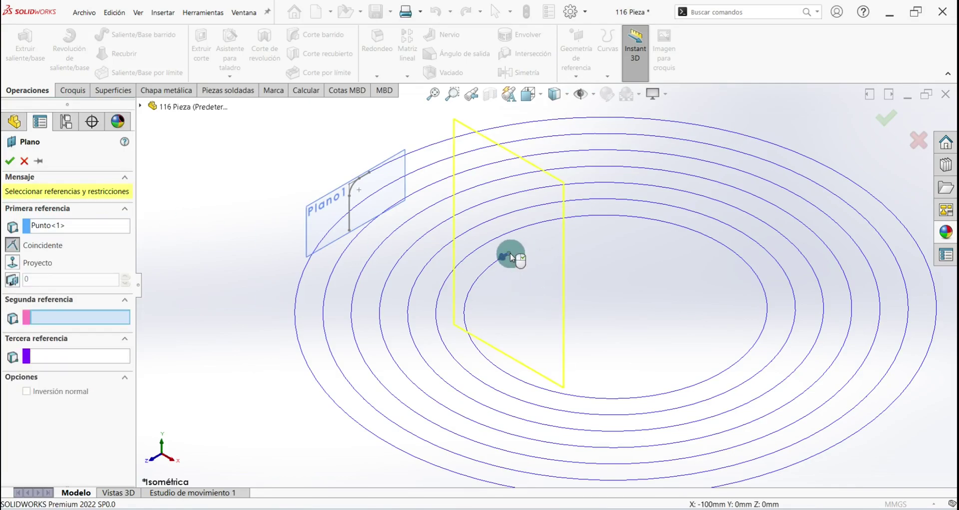
{"action": "left_click", "coordinate": [30, 311]}
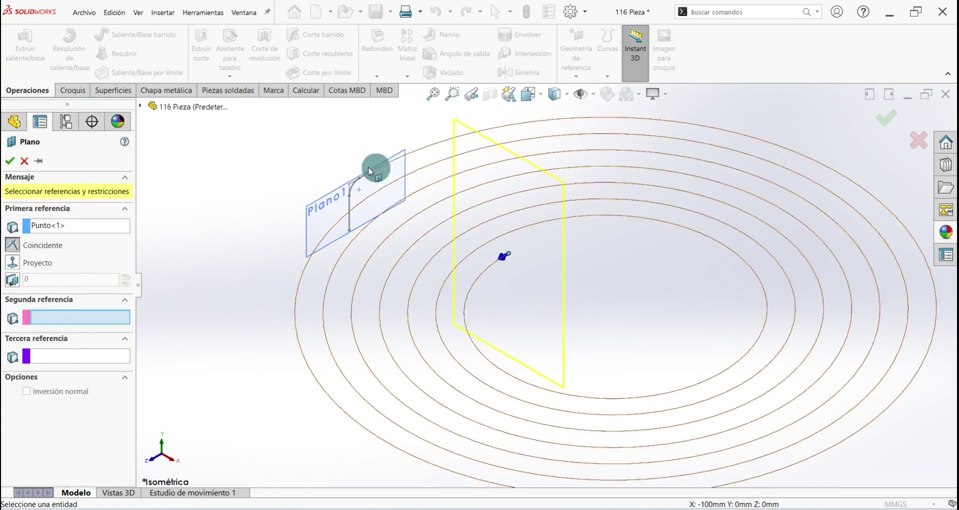
{"action": "left_click", "coordinate": [140, 107]}
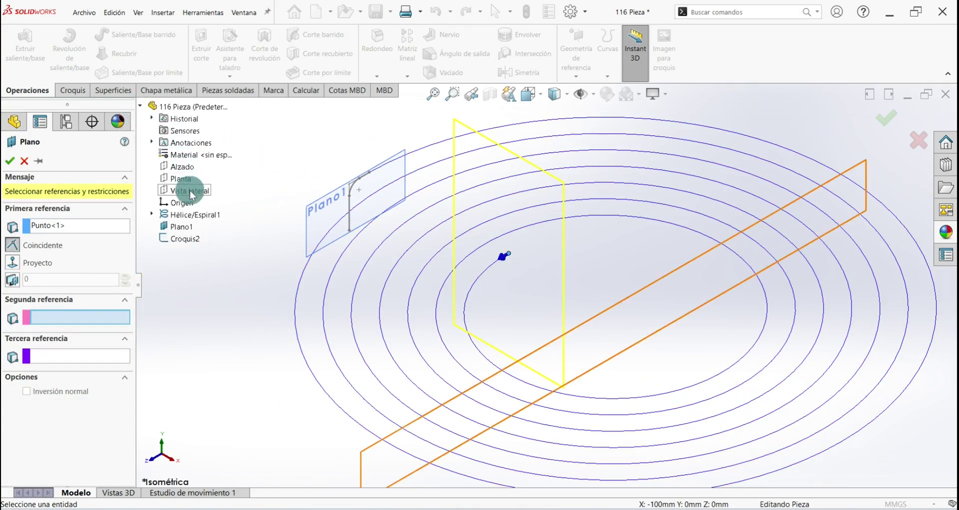
{"action": "left_click", "coordinate": [190, 190]}
{"action": "scroll", "coordinate": [343, 278], "scroll_direction": "up", "scroll_amount": 3}
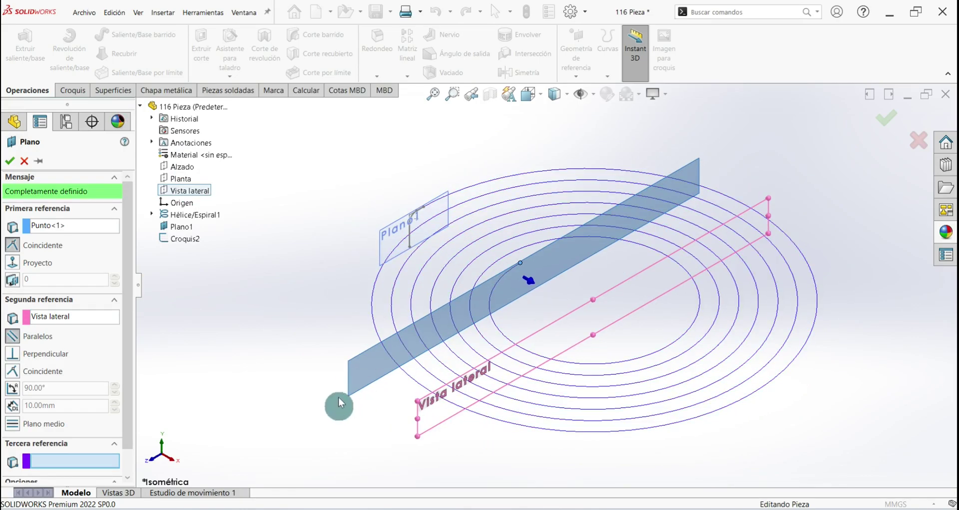
{"action": "left_click", "coordinate": [11, 160]}
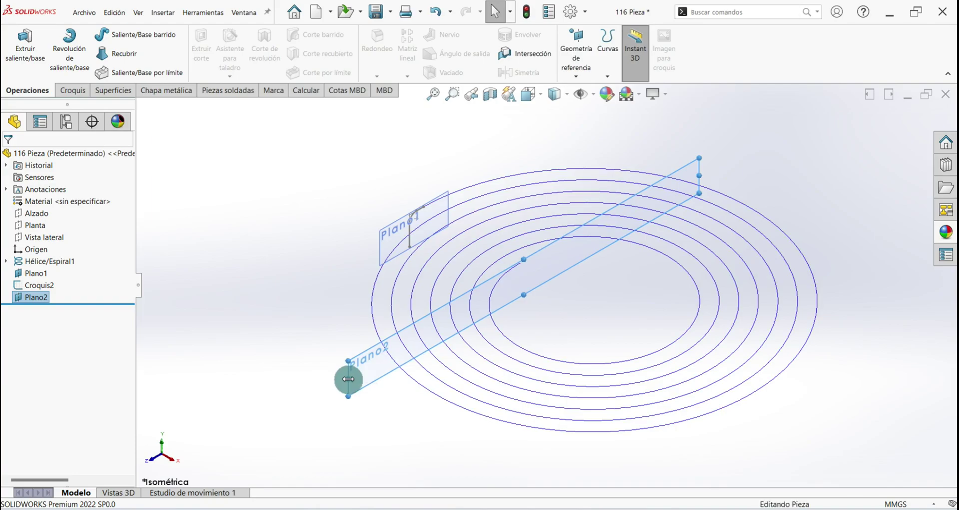
Shrink Plano2 to a small rectangle and select it for a new sketch.
{"action": "left_click_drag", "start_coordinate": [349, 379], "coordinate": [502, 289]}
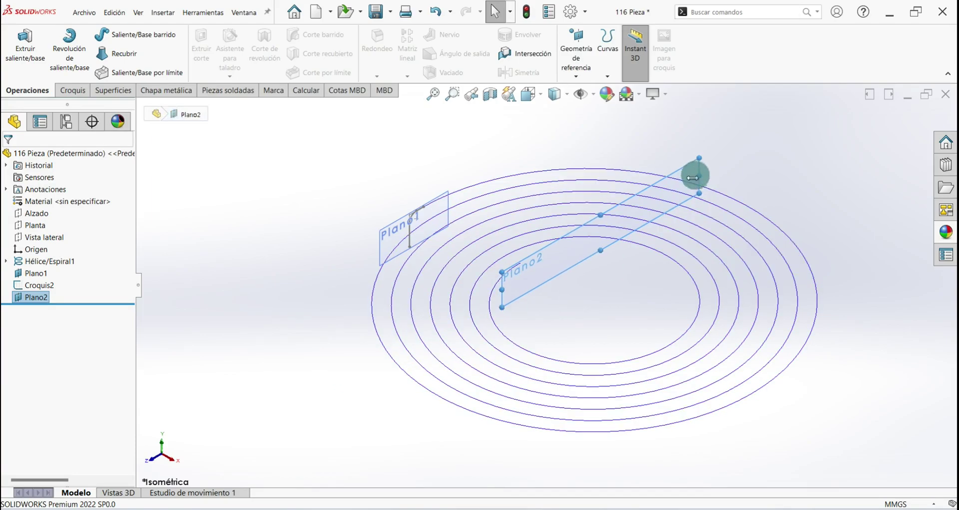
{"action": "left_click_drag", "start_coordinate": [693, 177], "coordinate": [540, 253]}
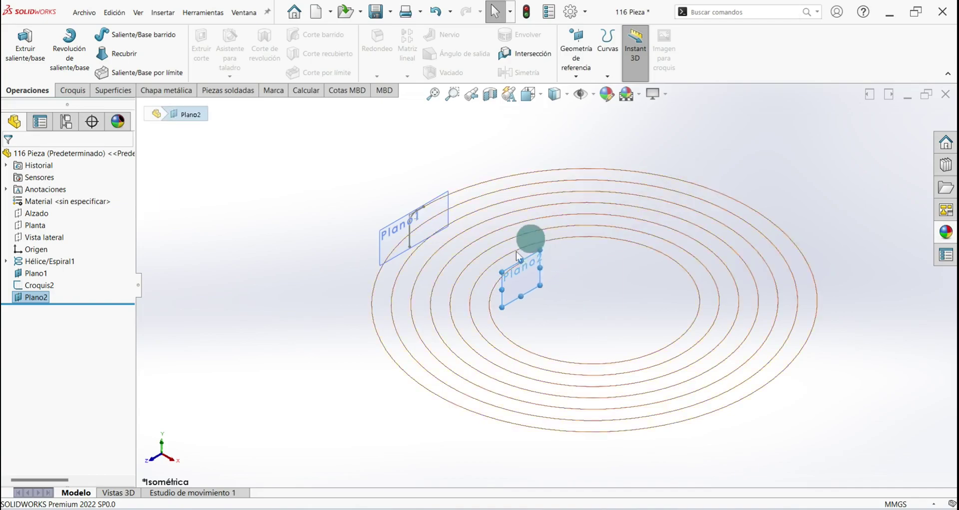
{"action": "left_click", "coordinate": [295, 316]}
{"action": "scroll", "coordinate": [580, 300], "scroll_direction": "down", "scroll_amount": 3}
{"action": "scroll", "coordinate": [493, 274], "scroll_direction": "down", "scroll_amount": 2}
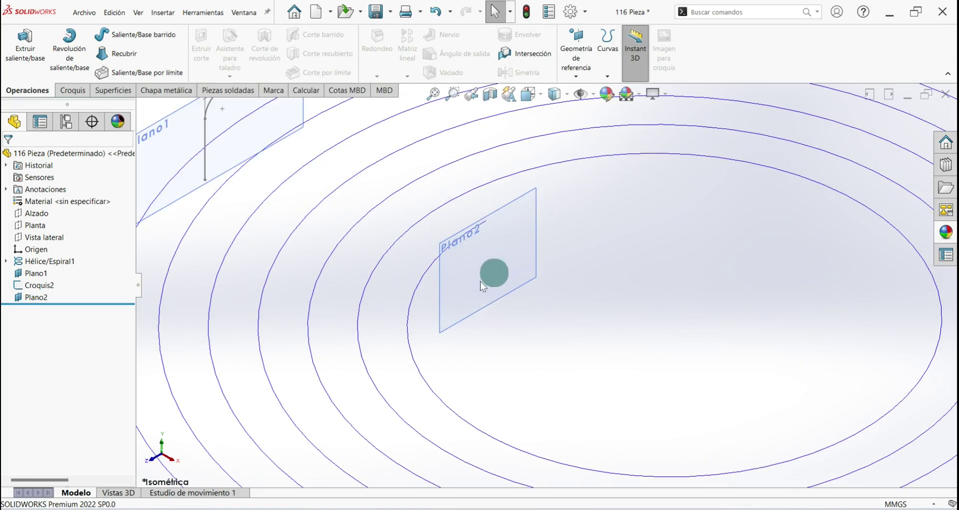
{"action": "left_click", "coordinate": [533, 210]}
Start a sketch on Plano2 and draw a horizontal line joined to a vertical line.
{"action": "left_click", "coordinate": [571, 185]}
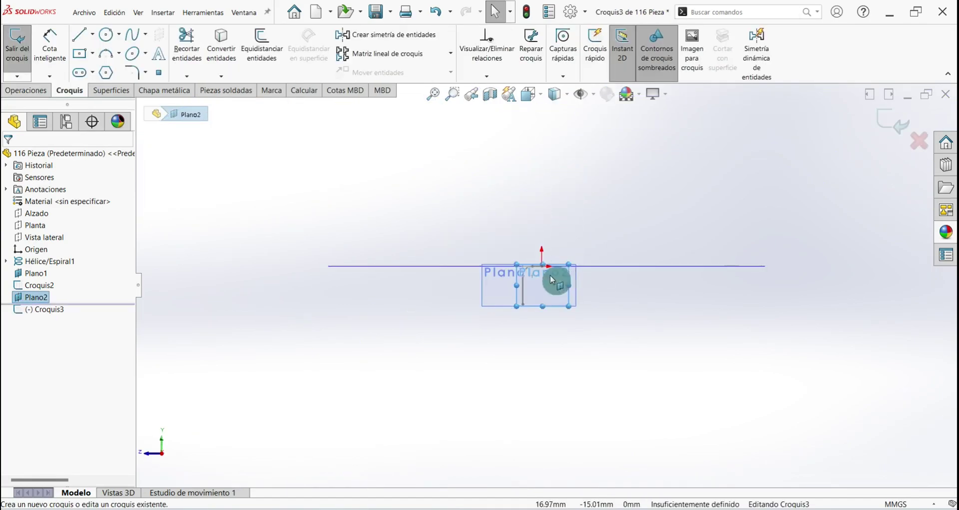
{"action": "mouse_move", "coordinate": [557, 278]}
{"action": "middle_mouse_down"}
{"action": "mouse_move", "coordinate": [574, 345]}
{"action": "mouse_move", "coordinate": [567, 337]}
{"action": "middle_mouse_up"}
{"action": "scroll", "coordinate": [516, 249], "scroll_direction": "down", "scroll_amount": 3}
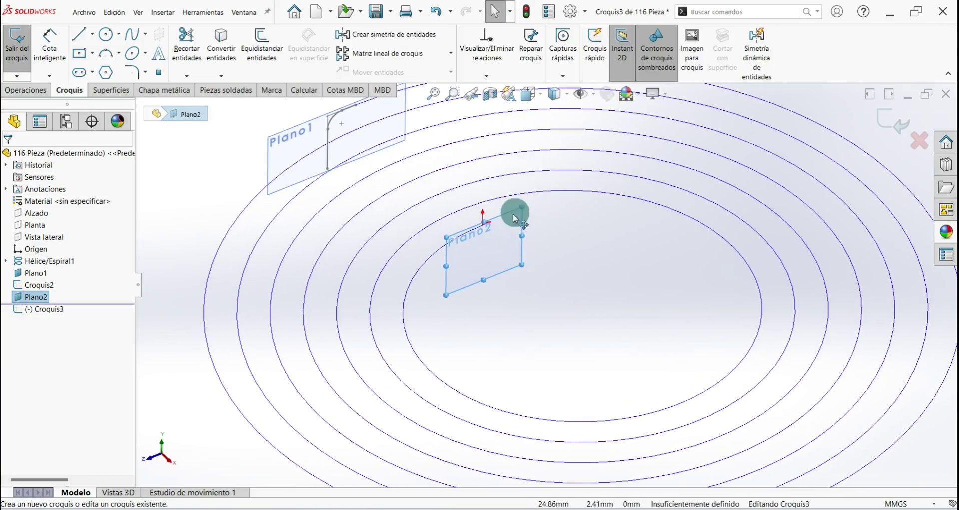
{"action": "scroll", "coordinate": [514, 214], "scroll_direction": "down", "scroll_amount": 3}
{"action": "left_click", "coordinate": [80, 34]}
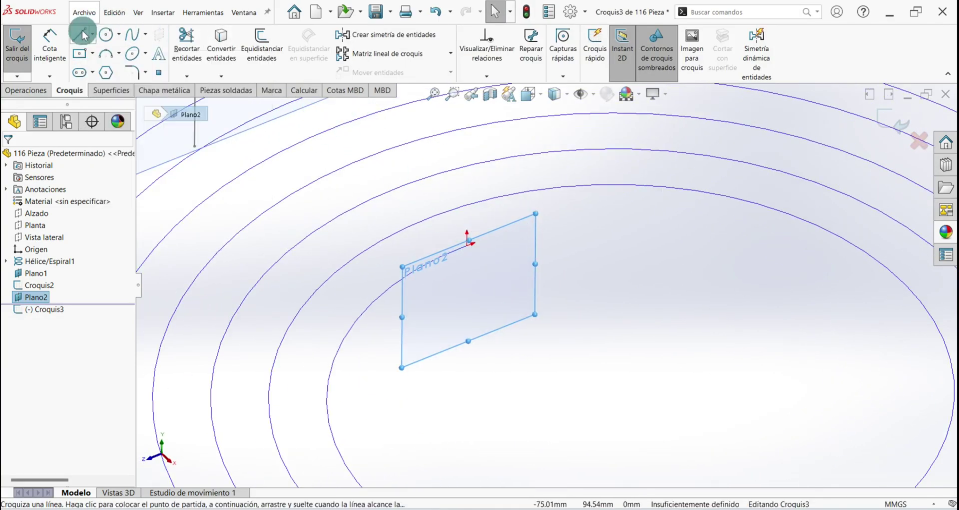
{"action": "left_click_drag", "start_coordinate": [469, 245], "coordinate": [552, 223]}
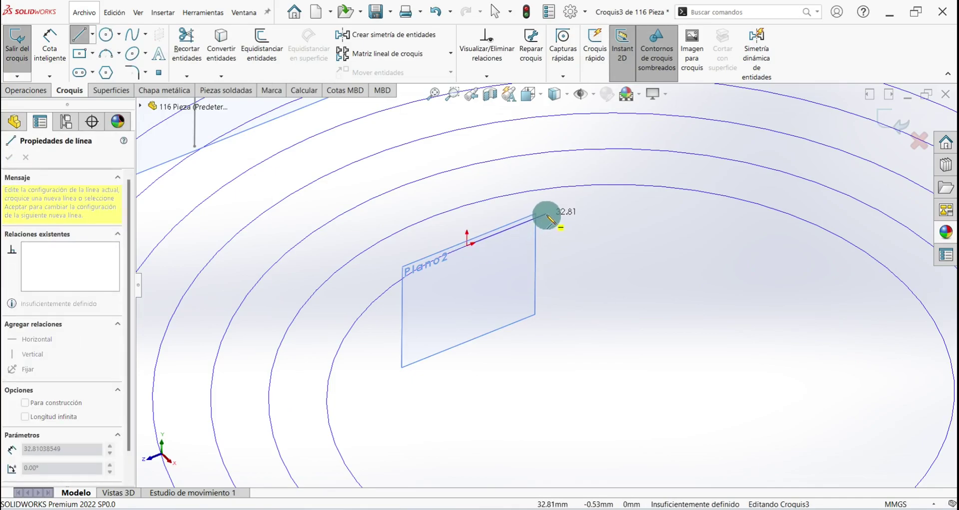
{"action": "left_click", "coordinate": [547, 214]}
{"action": "left_click", "coordinate": [546, 331]}
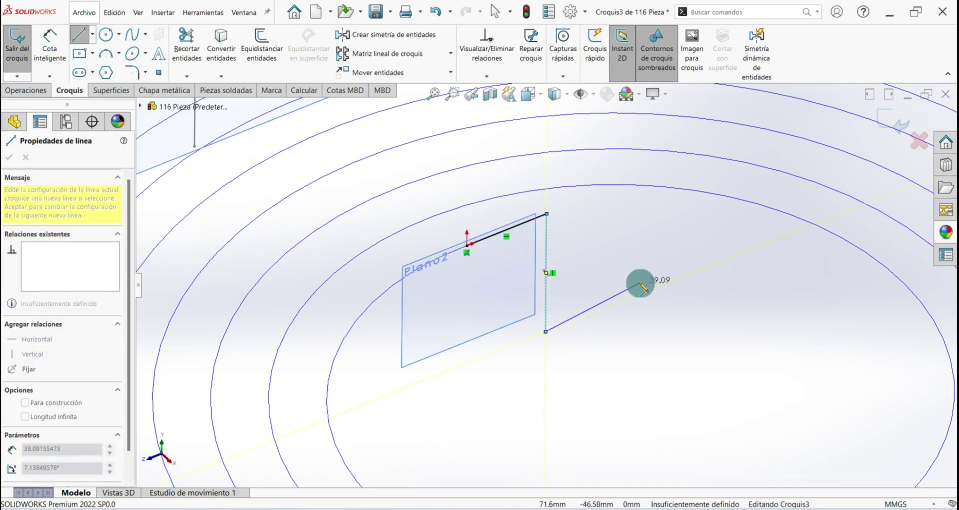
{"action": "right_click", "coordinate": [643, 286]}
{"action": "left_click", "coordinate": [672, 287]}
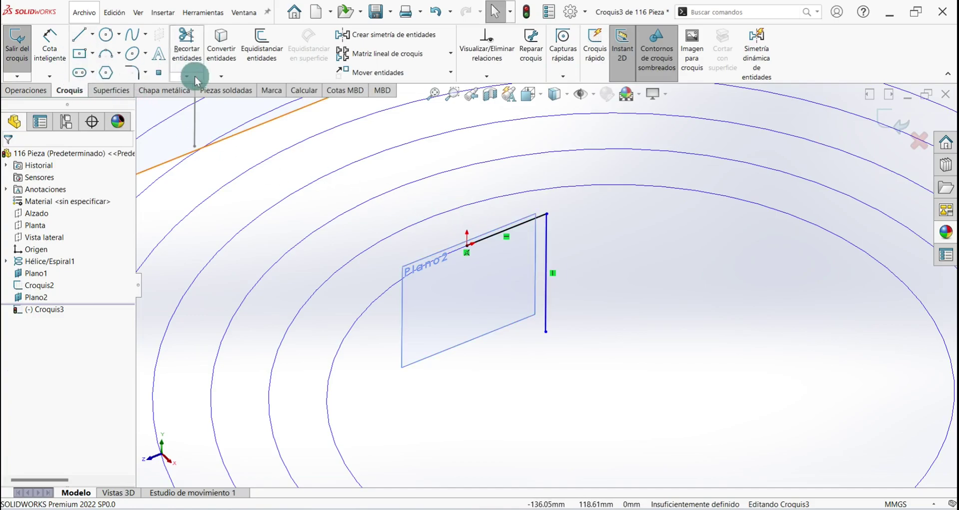
Dimension the horizontal line to 20 mm and the vertical line to 40 mm.
{"action": "left_click", "coordinate": [50, 43]}
{"action": "left_click", "coordinate": [519, 213]}
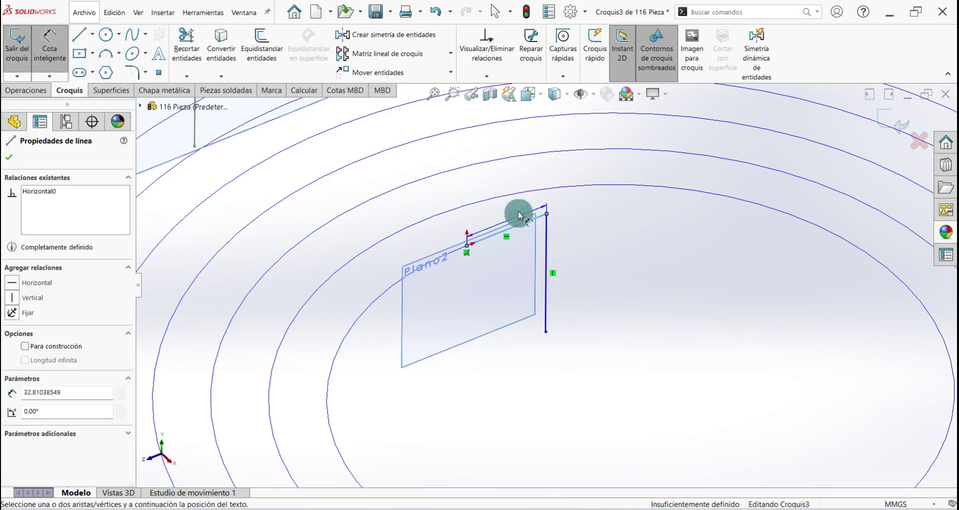
{"action": "left_click", "coordinate": [518, 206]}
{"action": "type", "text": "20"}
{"action": "key", "text": "Return"}
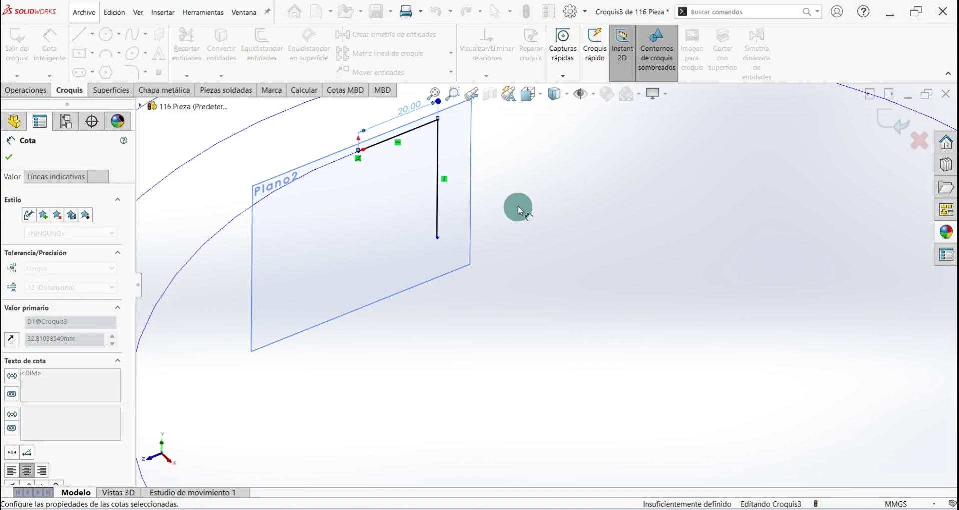
{"action": "left_click", "coordinate": [438, 142]}
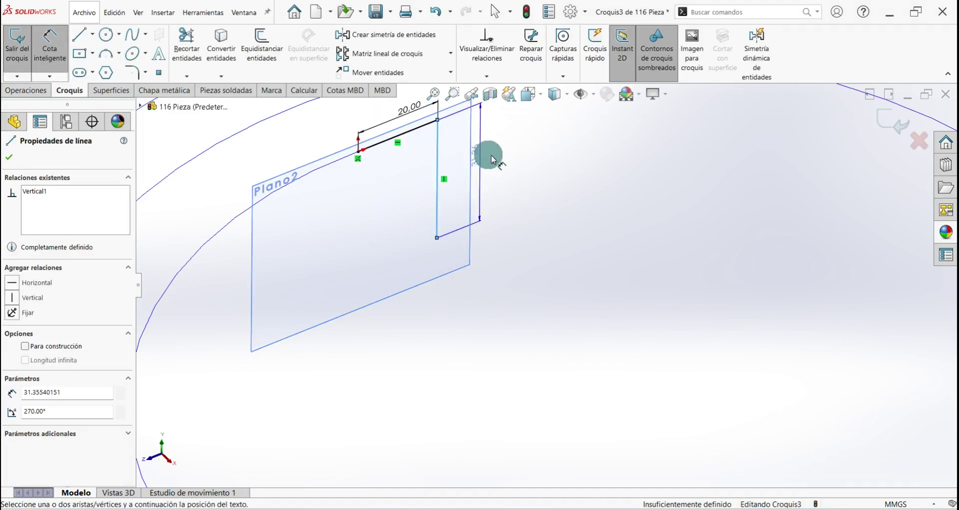
{"action": "left_click", "coordinate": [492, 156]}
{"action": "type", "text": "40"}
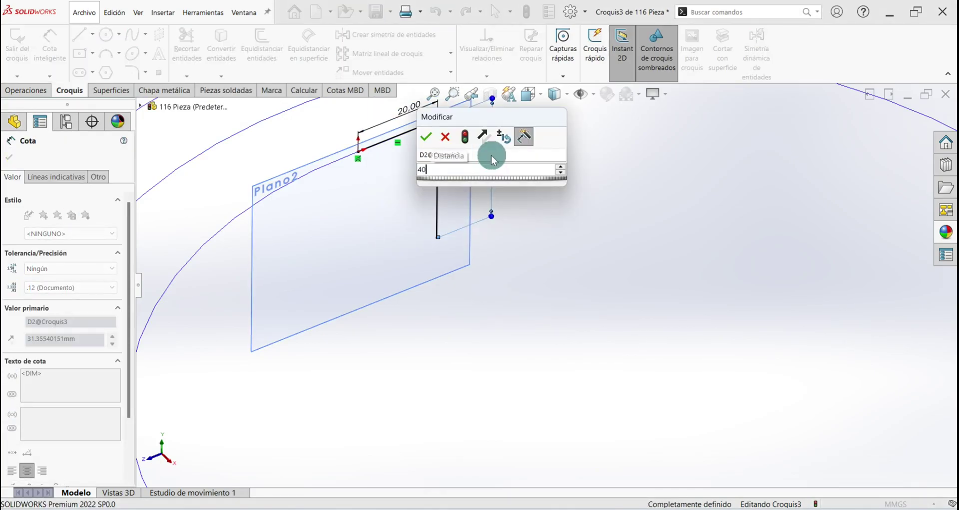
{"action": "key", "text": "Return"}
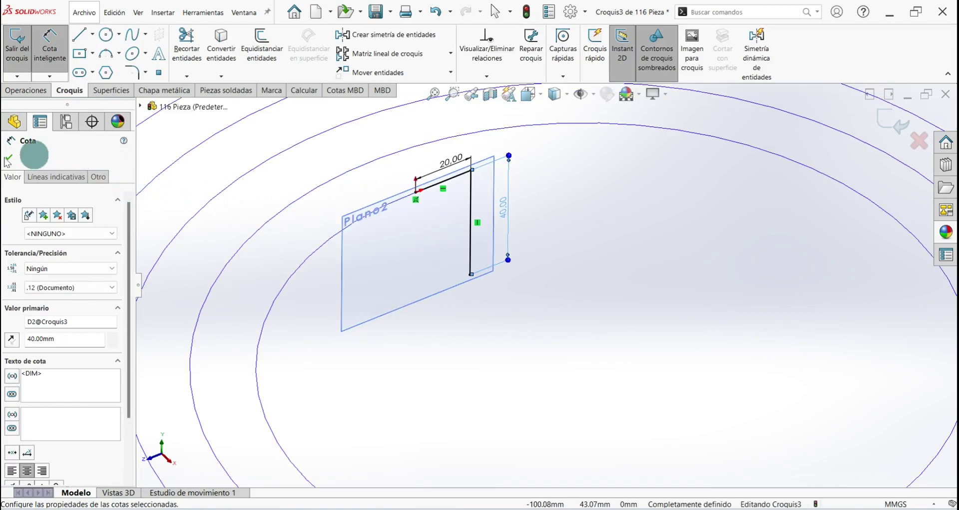
{"action": "left_click", "coordinate": [8, 159]}
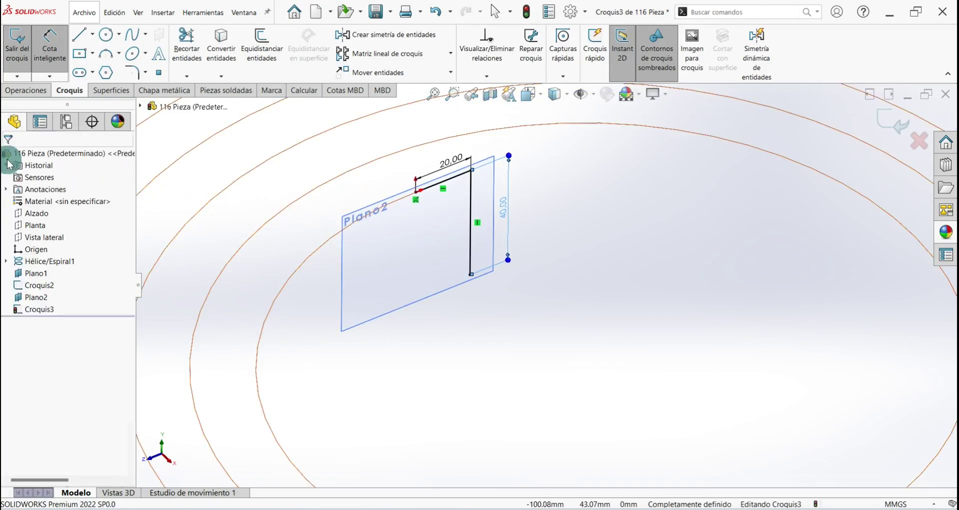
Round the corner between the two lines with a 10 mm sketch fillet.
{"action": "left_click", "coordinate": [134, 72]}
{"action": "scroll", "coordinate": [391, 105], "scroll_direction": "down", "scroll_amount": 3}
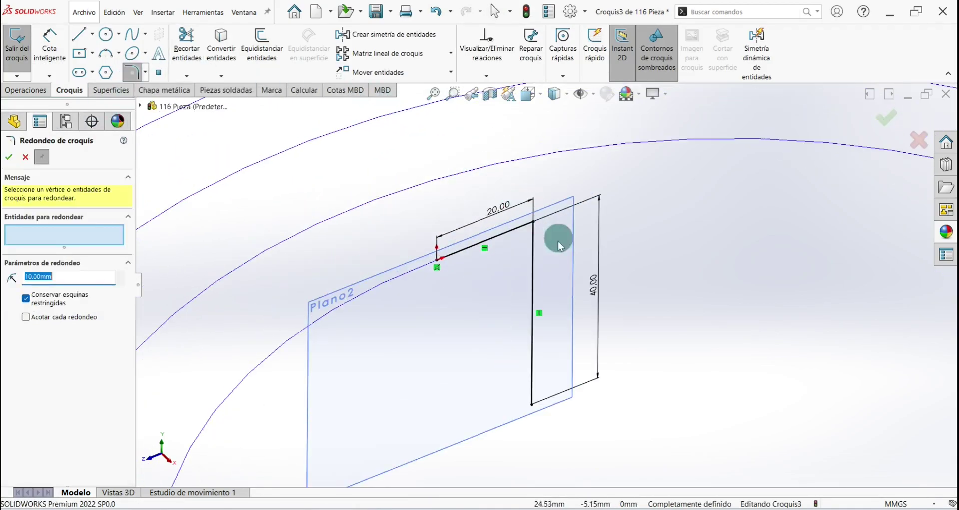
{"action": "left_click", "coordinate": [512, 230]}
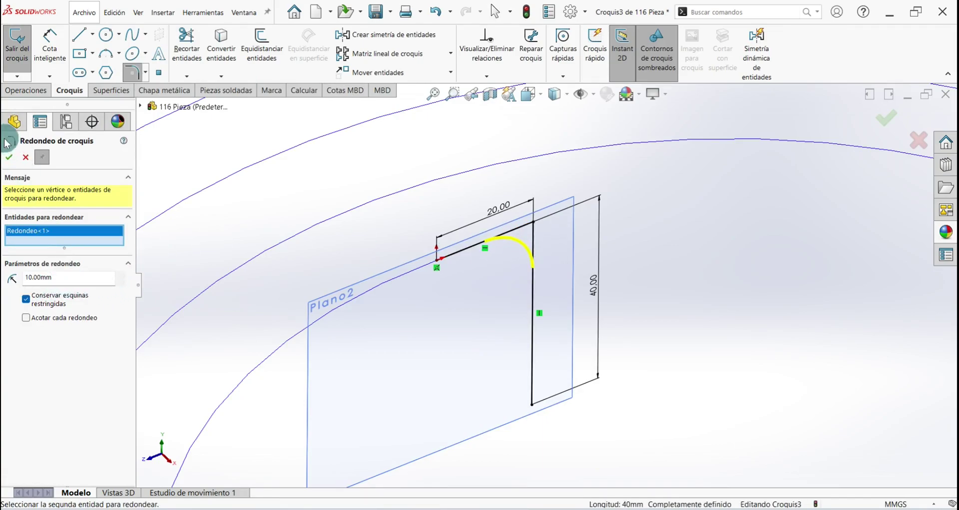
{"action": "left_click", "coordinate": [10, 159]}
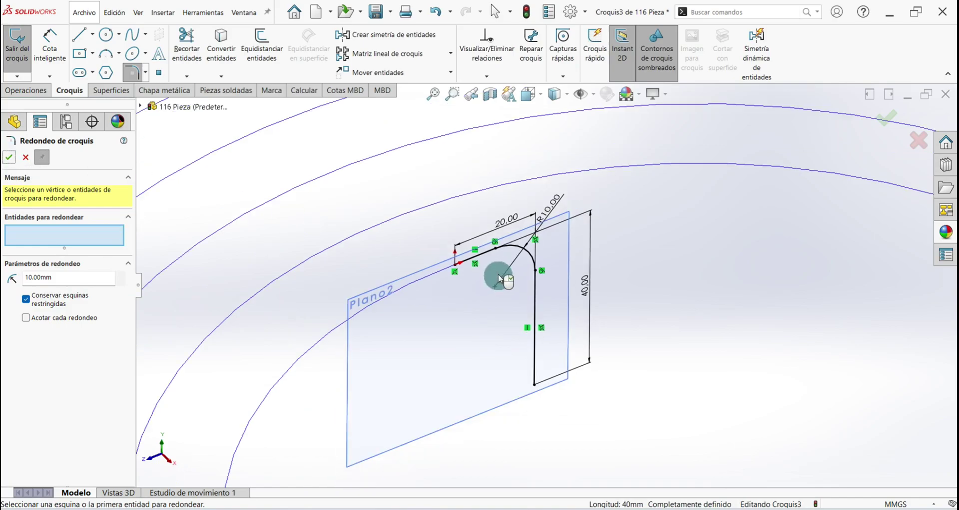
{"action": "left_click", "coordinate": [10, 161]}
Add a Pierce relation between the leg's starting endpoint and the spiral curve.
{"action": "scroll", "coordinate": [469, 290], "scroll_direction": "down", "scroll_amount": 2}
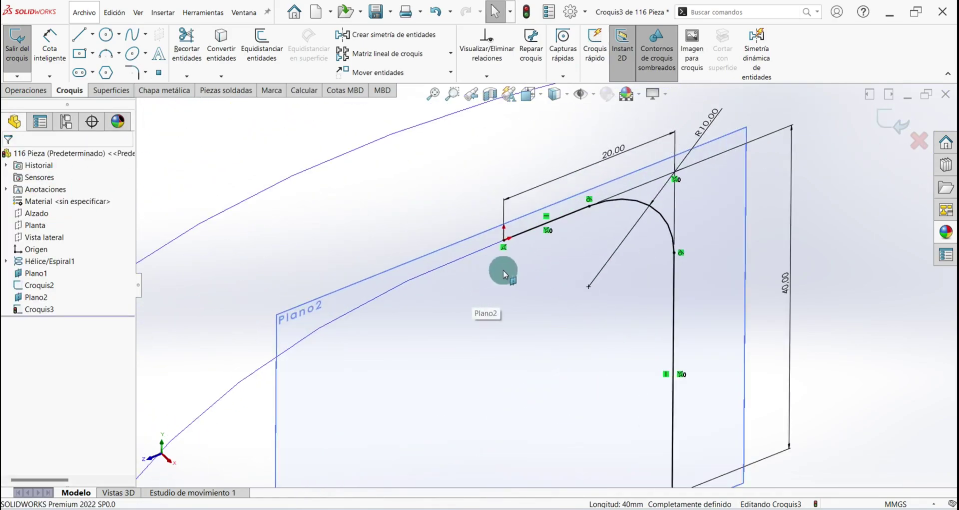
{"action": "scroll", "coordinate": [503, 269], "scroll_direction": "down", "scroll_amount": 2}
{"action": "left_click", "coordinate": [509, 233]}
{"action": "scroll", "coordinate": [493, 250], "scroll_direction": "up", "scroll_amount": 1}
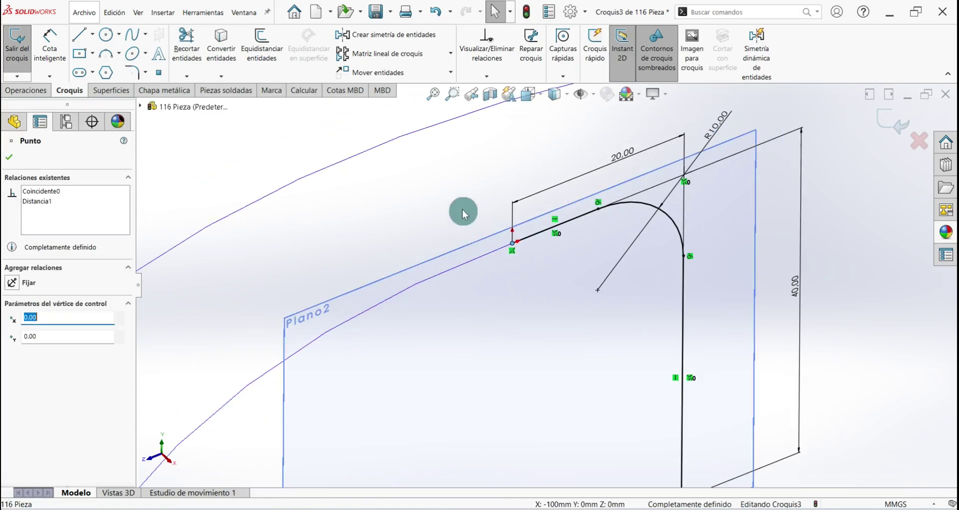
{"action": "scroll", "coordinate": [461, 206], "scroll_direction": "up", "scroll_amount": 1}
{"action": "scroll", "coordinate": [431, 194], "scroll_direction": "up", "scroll_amount": 2}
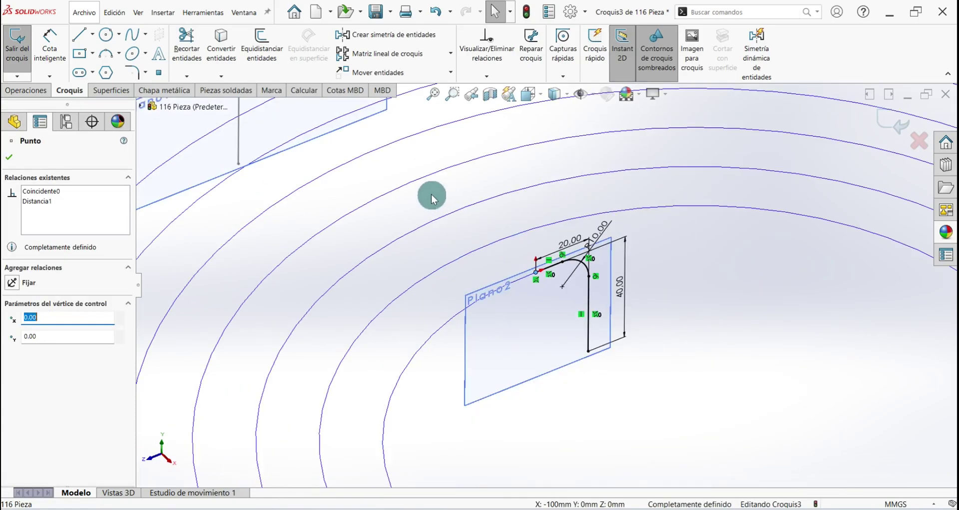
{"action": "left_click", "coordinate": [497, 245], "text": "ctrl"}
{"action": "scroll", "coordinate": [534, 274], "scroll_direction": "down", "scroll_amount": 2}
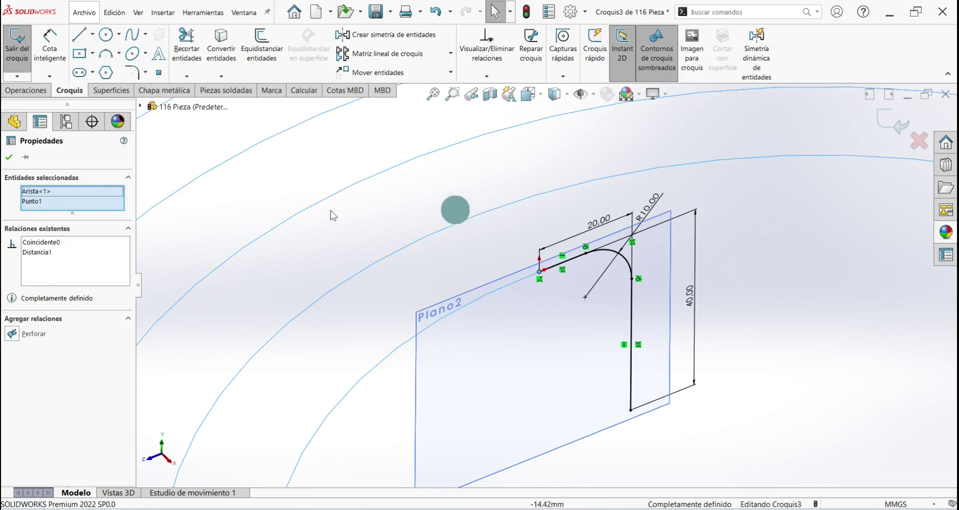
{"action": "left_click", "coordinate": [13, 334]}
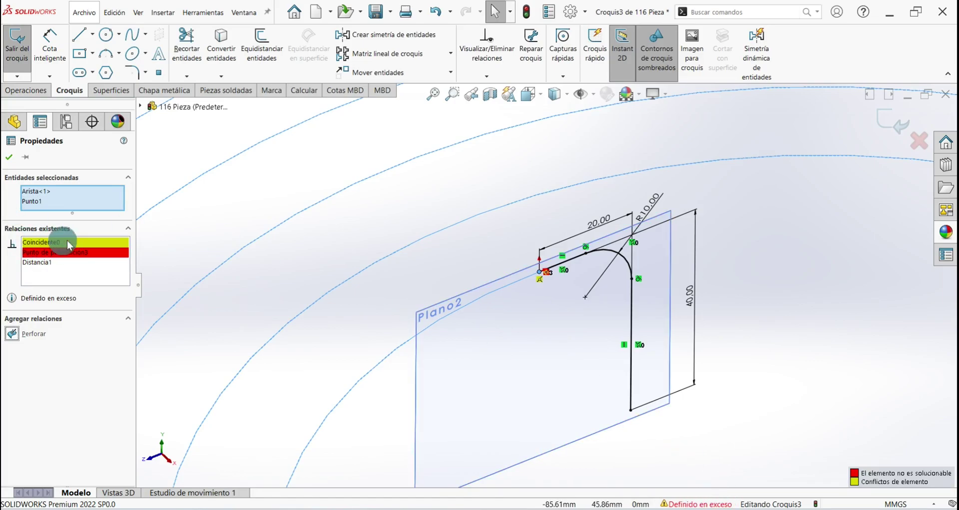
Delete the conflicting Coincidente0 relation and exit the leg sketch.
{"action": "right_click", "coordinate": [35, 246]}
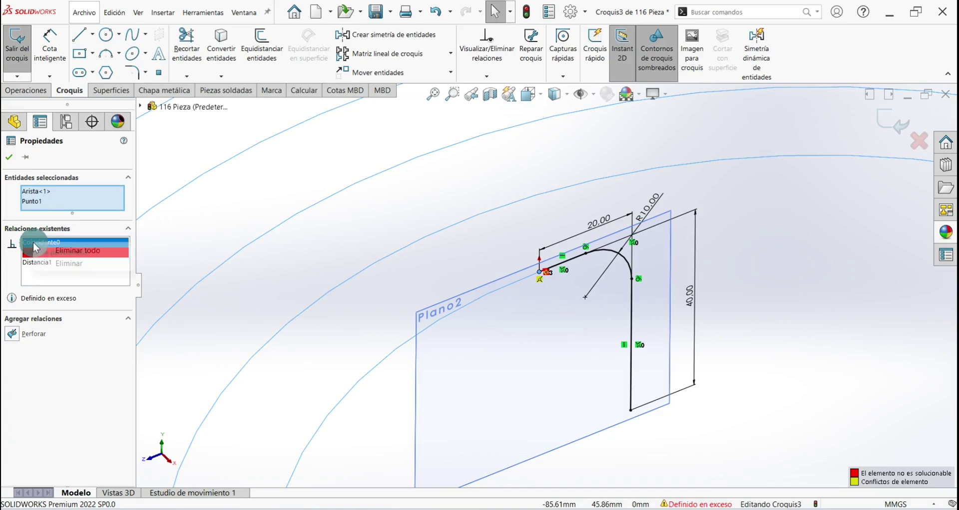
{"action": "left_click", "coordinate": [60, 265]}
{"action": "scroll", "coordinate": [547, 282], "scroll_direction": "up", "scroll_amount": 3}
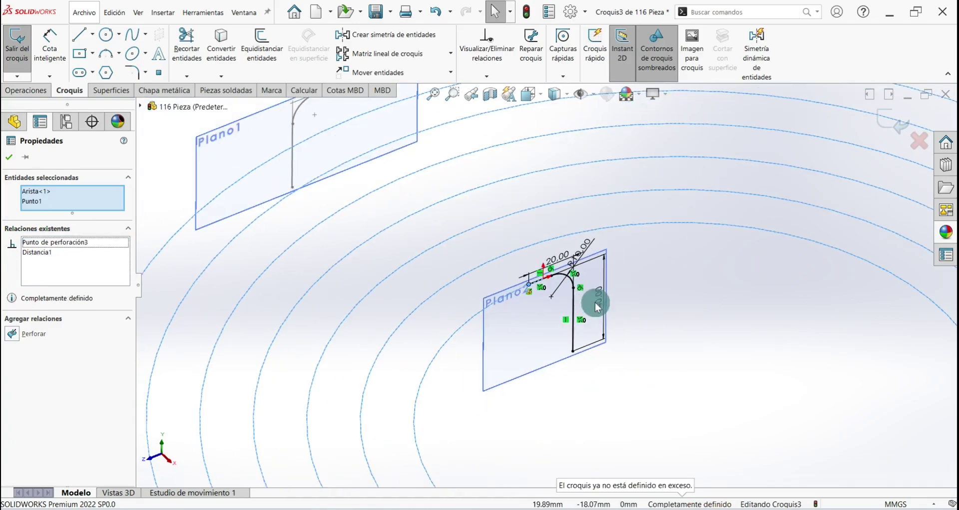
{"action": "left_click", "coordinate": [11, 158]}
{"action": "left_click", "coordinate": [17, 47]}
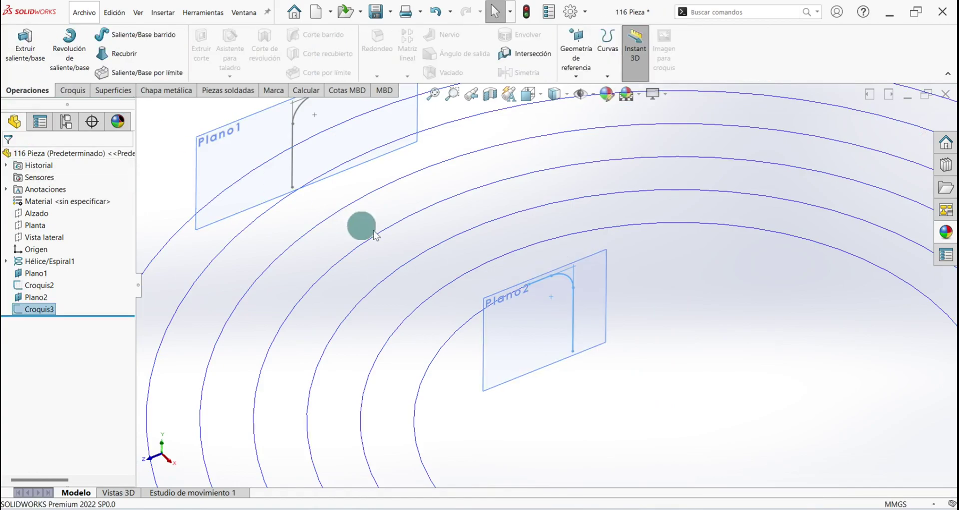
{"action": "left_click", "coordinate": [526, 203]}
{"action": "key", "text": "ctrl+7"}
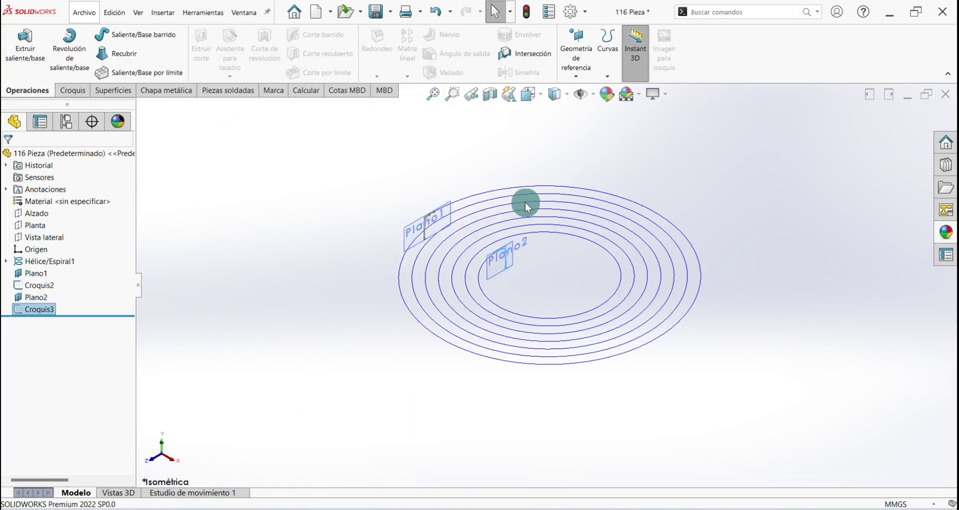
{"action": "left_click", "coordinate": [323, 328]}
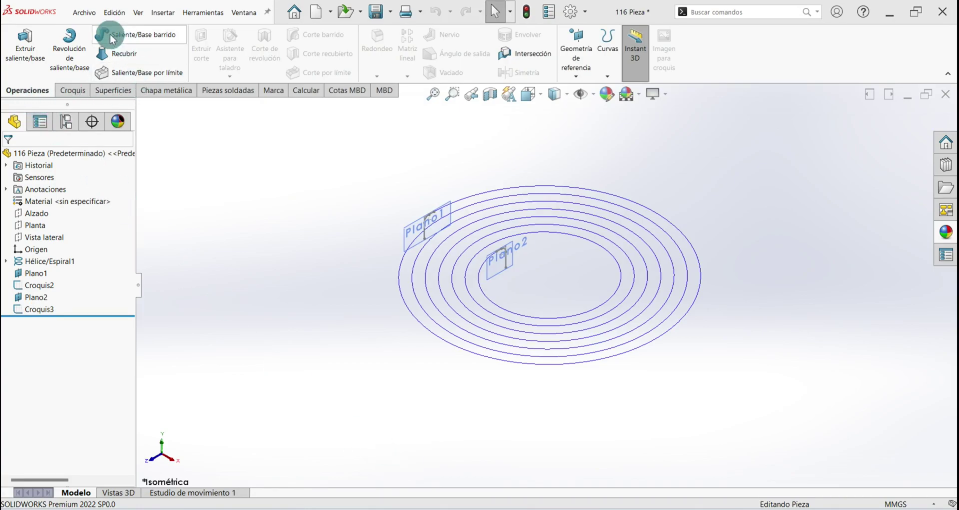
{"action": "left_click", "coordinate": [160, 34]}
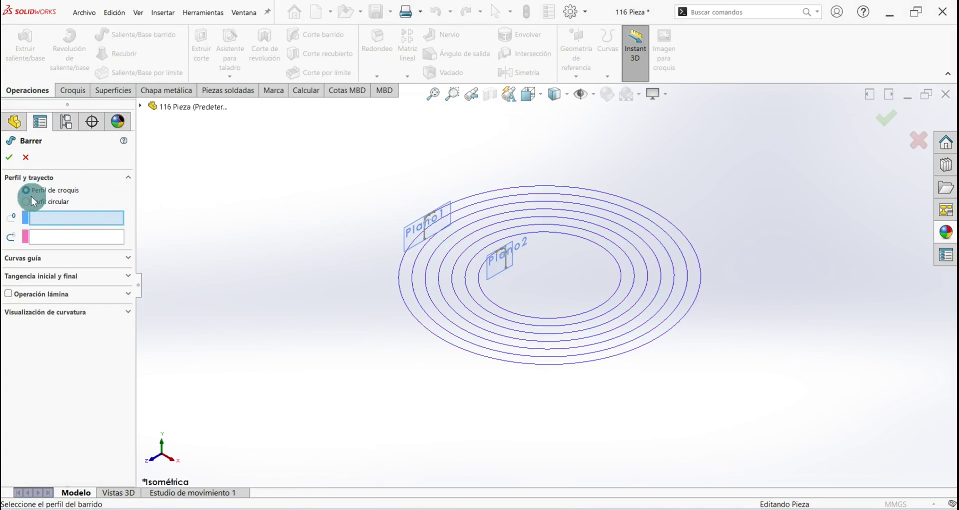
{"action": "left_click", "coordinate": [26, 201]}
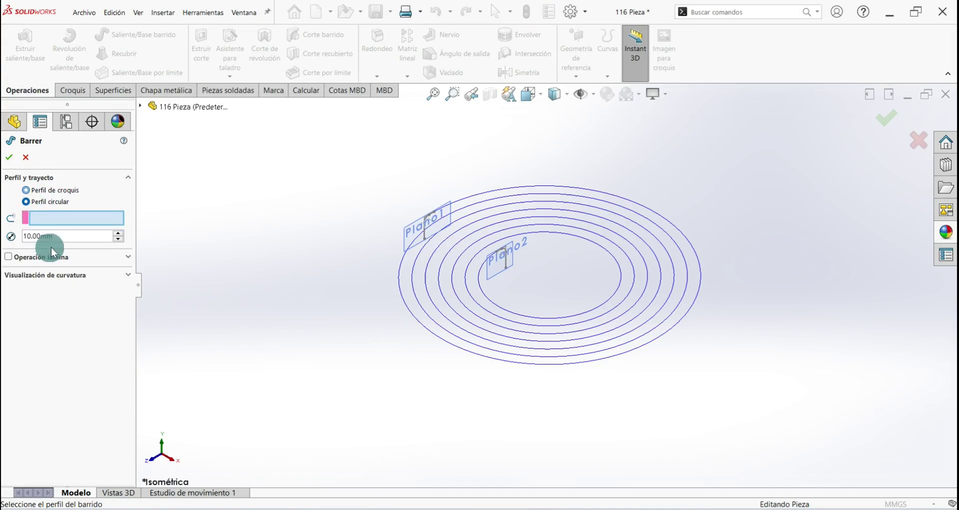
{"action": "right_click", "coordinate": [48, 218]}
{"action": "left_click", "coordinate": [94, 240]}
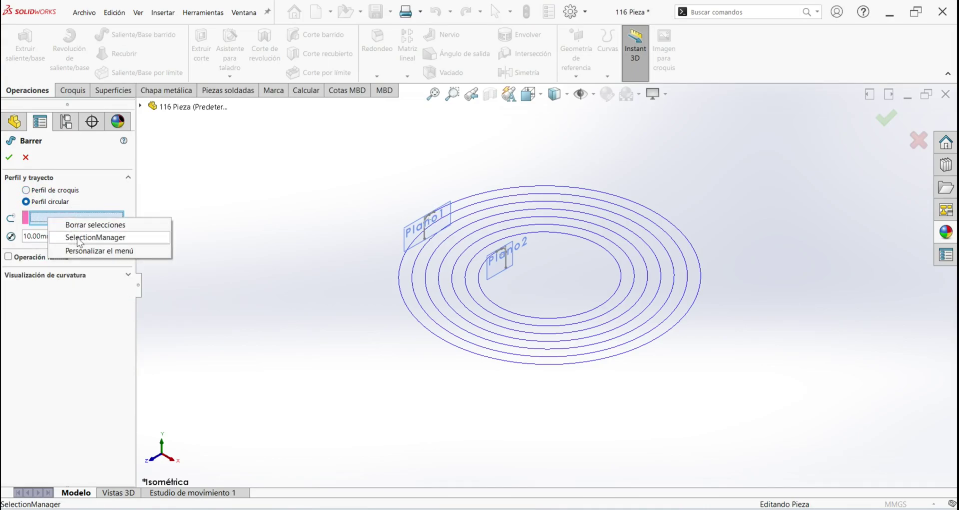
{"action": "left_click", "coordinate": [117, 238]}
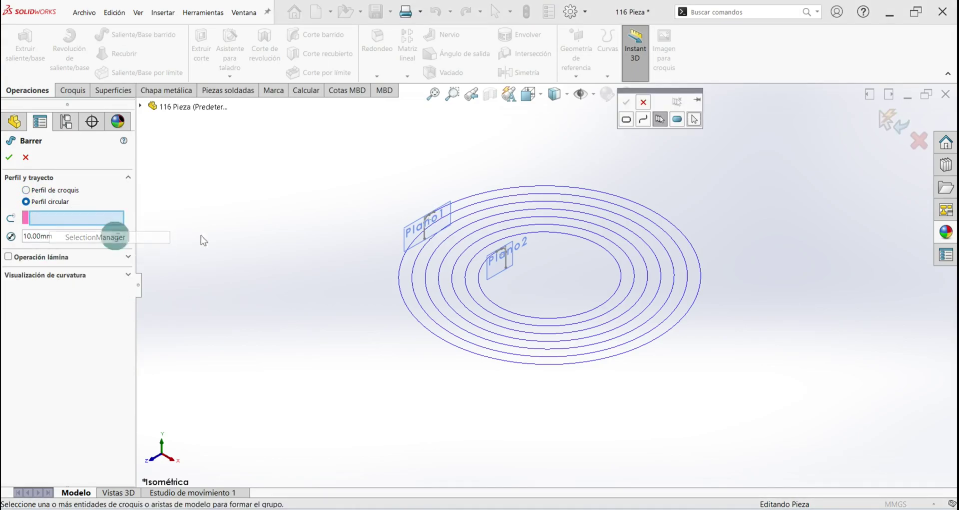
{"action": "left_click", "coordinate": [662, 120]}
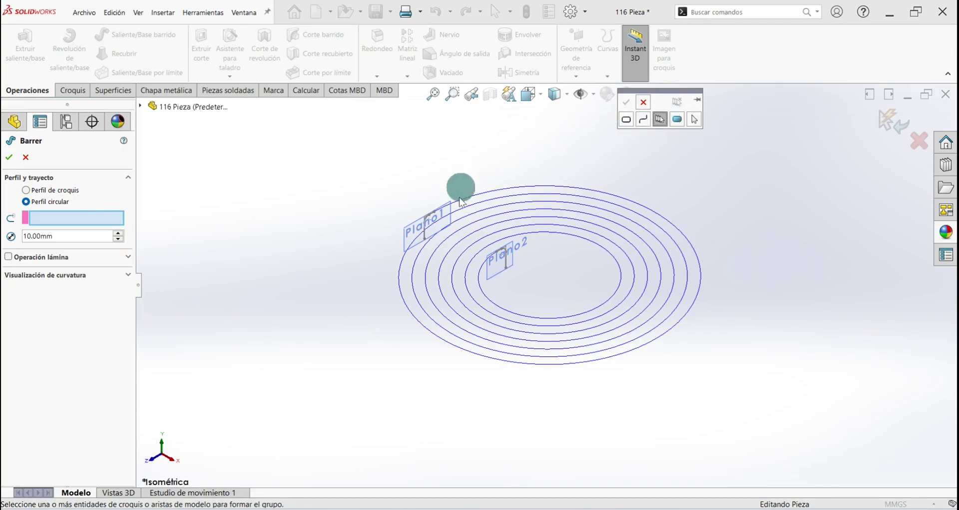
{"action": "scroll", "coordinate": [418, 317], "scroll_direction": "down", "scroll_amount": 5}
{"action": "left_click", "coordinate": [406, 287]}
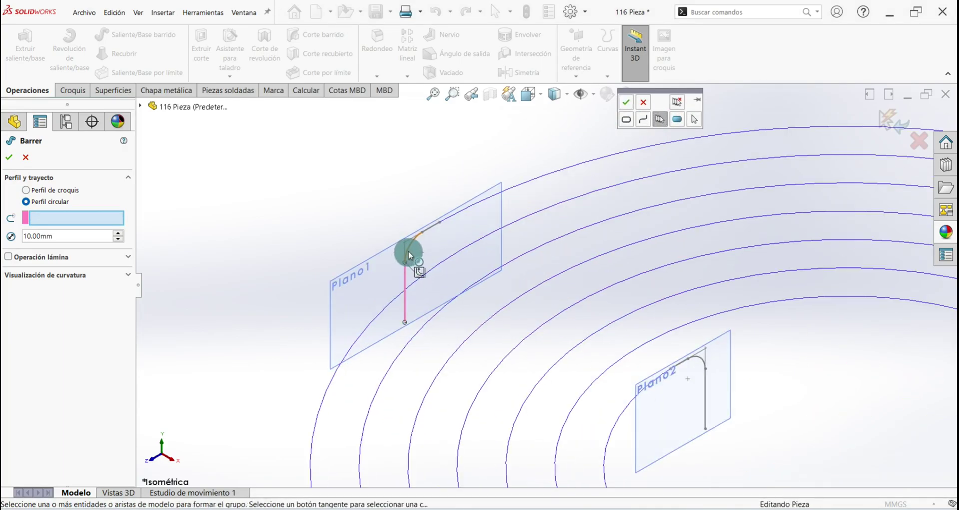
{"action": "left_click", "coordinate": [410, 243]}
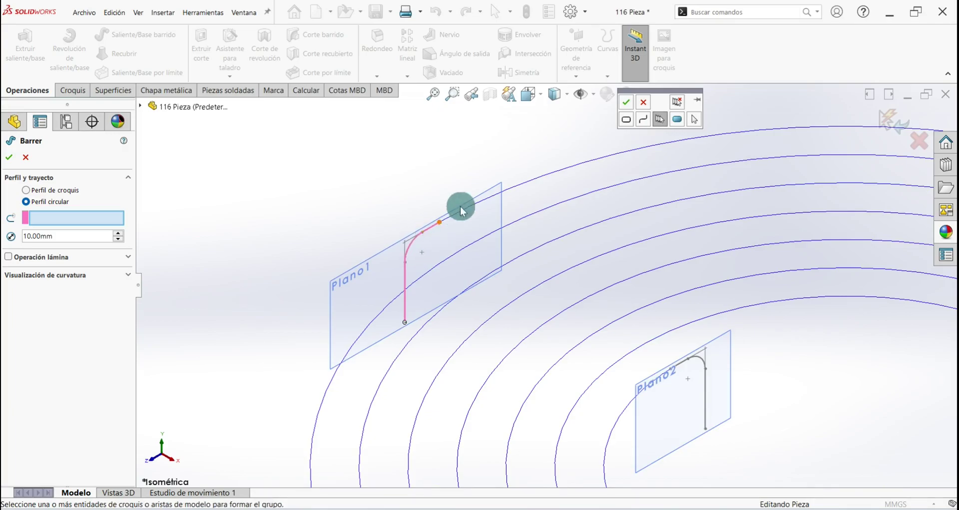
{"action": "left_click", "coordinate": [509, 189]}
{"action": "scroll", "coordinate": [772, 293], "scroll_direction": "down", "scroll_amount": 2}
{"action": "scroll", "coordinate": [531, 290], "scroll_direction": "down", "scroll_amount": 2}
{"action": "scroll", "coordinate": [430, 391], "scroll_direction": "down", "scroll_amount": 2}
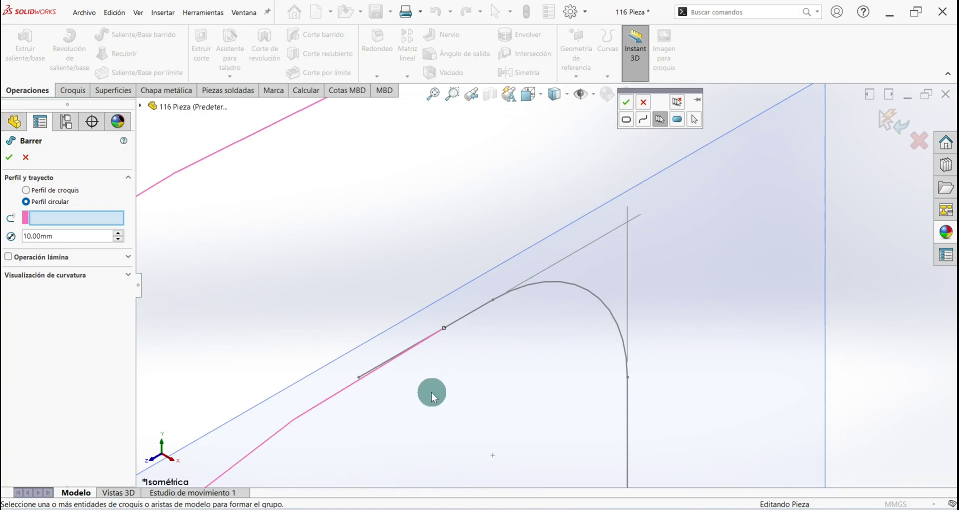
{"action": "scroll", "coordinate": [492, 290], "scroll_direction": "down", "scroll_amount": 2}
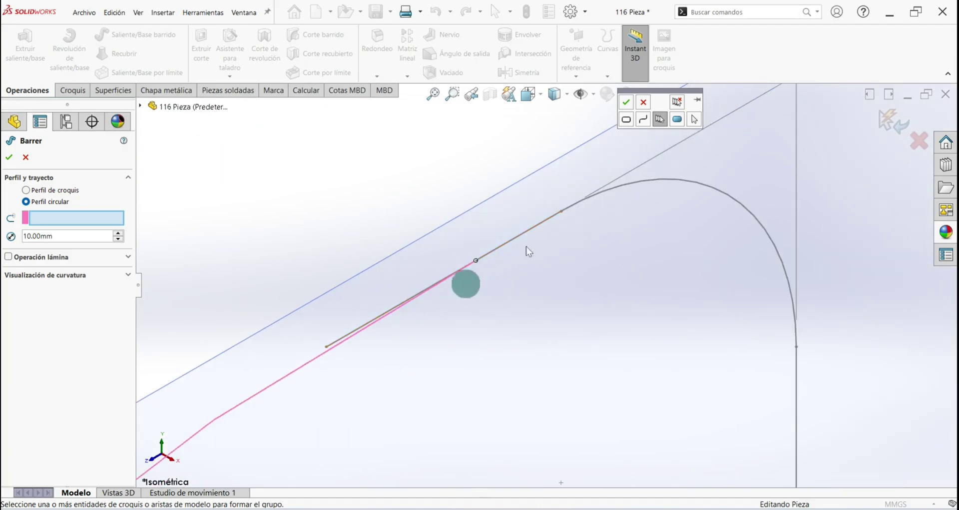
{"action": "scroll", "coordinate": [531, 295], "scroll_direction": "up", "scroll_amount": 2}
{"action": "scroll", "coordinate": [531, 292], "scroll_direction": "up", "scroll_amount": 2}
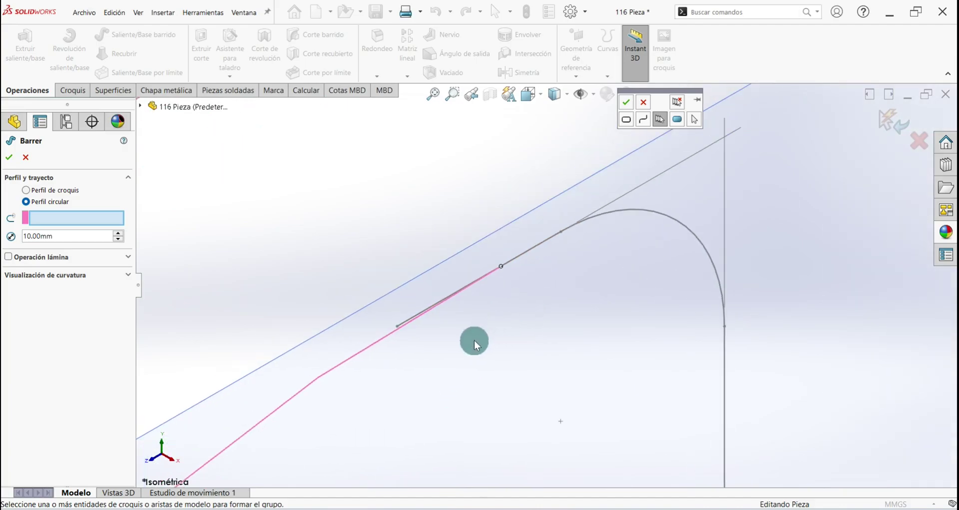
{"action": "scroll", "coordinate": [475, 340], "scroll_direction": "up", "scroll_amount": 1}
{"action": "scroll", "coordinate": [580, 267], "scroll_direction": "down", "scroll_amount": 2}
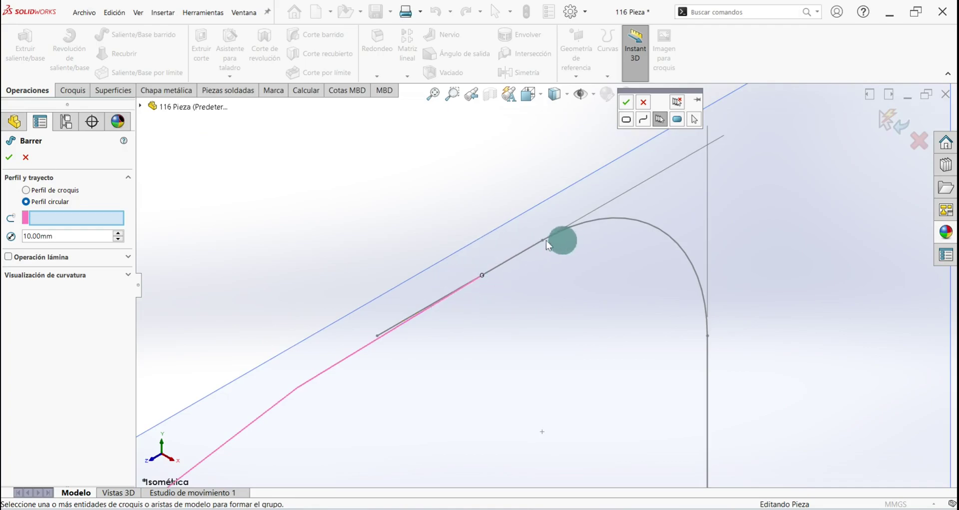
{"action": "left_click", "coordinate": [519, 253]}
{"action": "left_click", "coordinate": [597, 219]}
{"action": "key", "text": "z"}
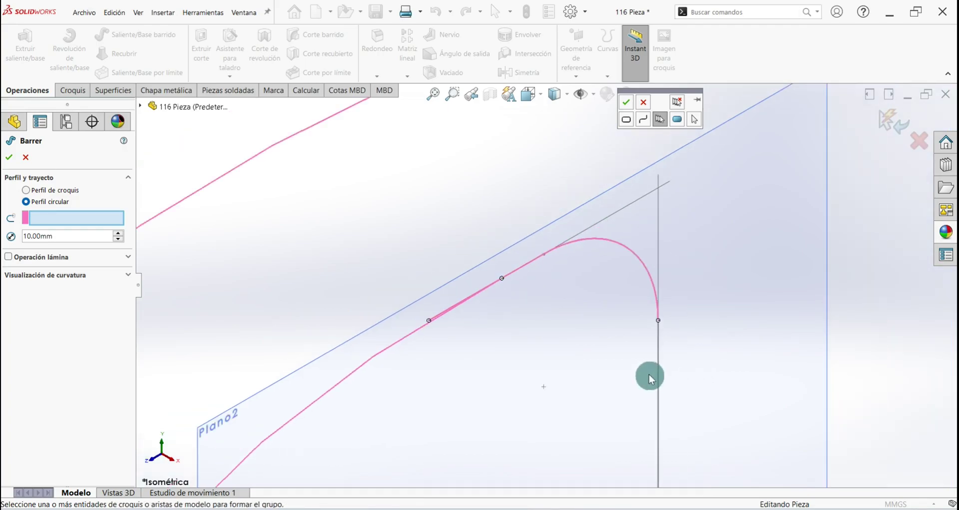
{"action": "left_click", "coordinate": [659, 375]}
{"action": "key", "text": "z"}
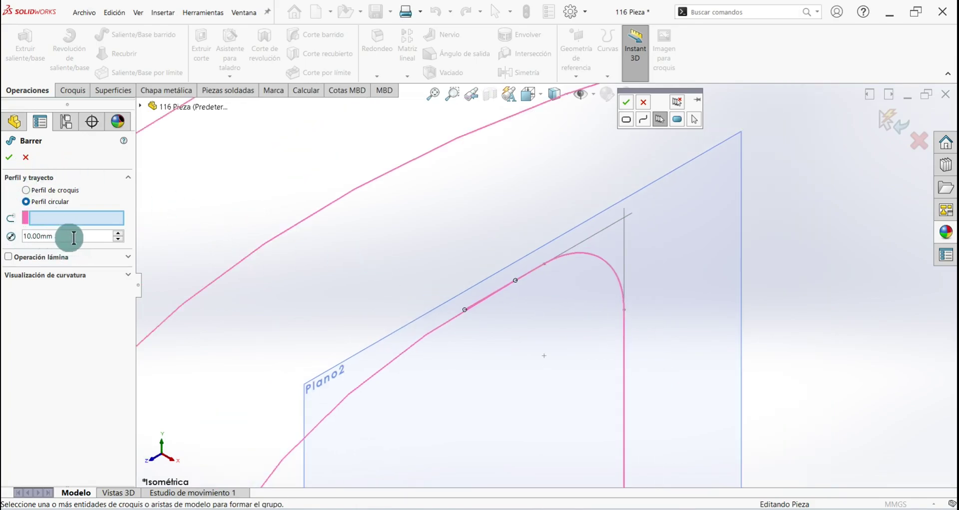
{"action": "key", "text": "z"}
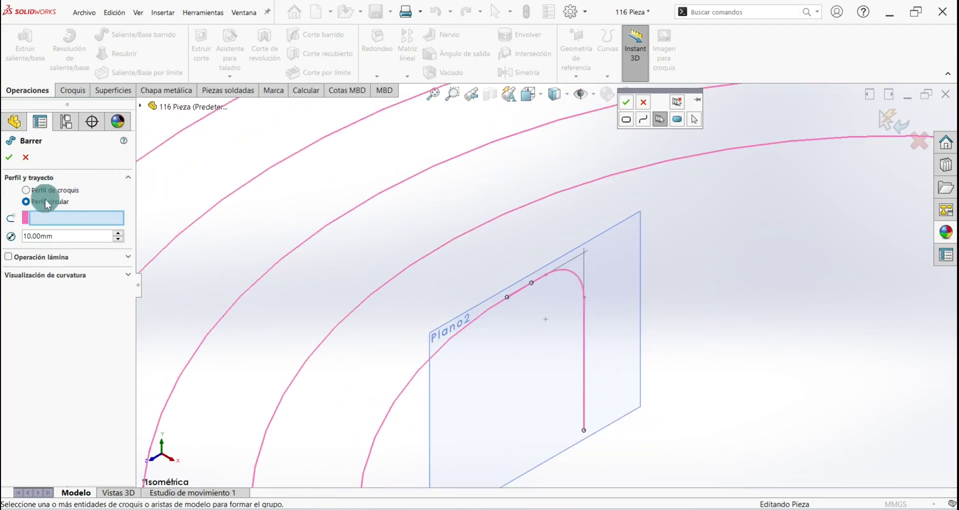
{"action": "left_click", "coordinate": [10, 159]}
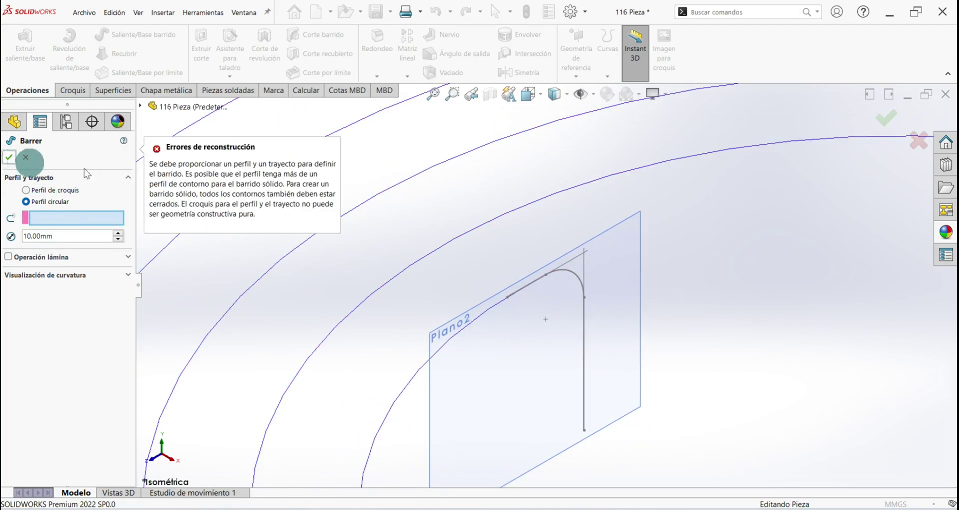
{"action": "left_click", "coordinate": [26, 158]}
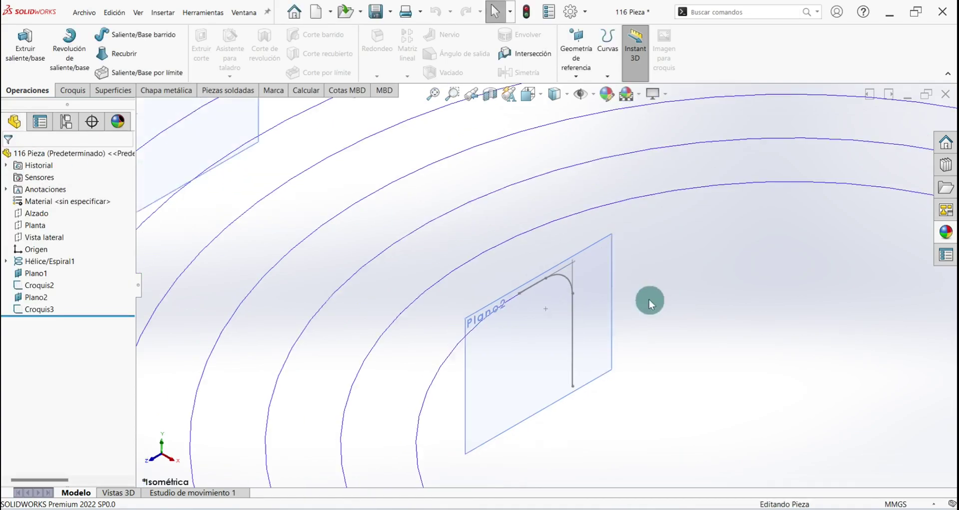
Reopen Croquis3 for editing and trim away the extra rectangle lines.
{"action": "left_click", "coordinate": [40, 309]}
{"action": "right_click", "coordinate": [40, 308]}
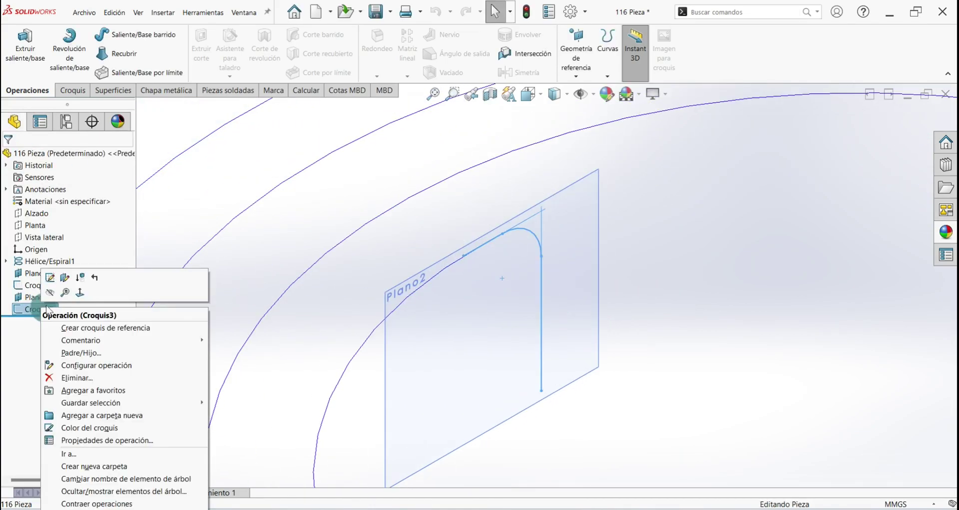
{"action": "left_click", "coordinate": [50, 276]}
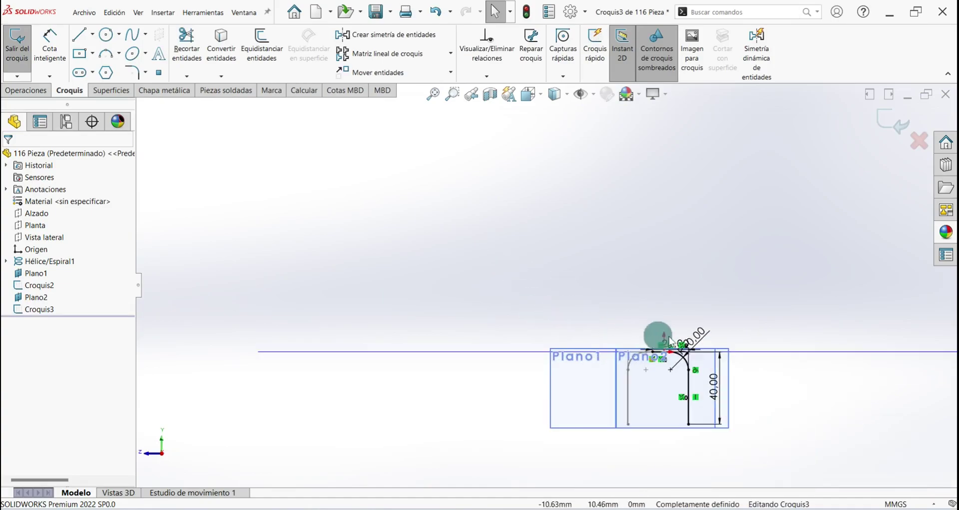
{"action": "middle_click_drag", "start_coordinate": [663, 336], "coordinate": [663, 395]}
{"action": "scroll", "coordinate": [614, 293], "scroll_direction": "down", "scroll_amount": 5}
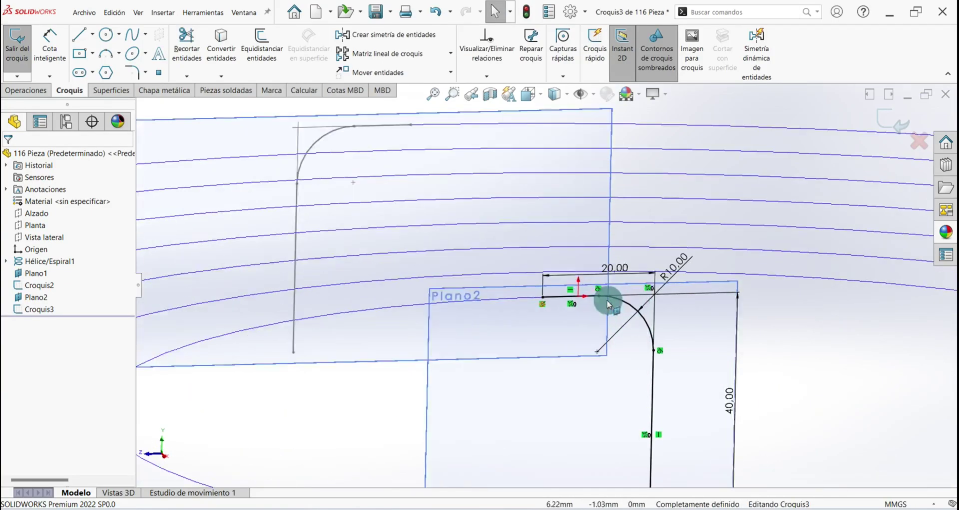
{"action": "mouse_move", "coordinate": [614, 292]}
{"action": "middle_mouse_down"}
{"action": "mouse_move", "coordinate": [591, 300]}
{"action": "mouse_move", "coordinate": [458, 205]}
{"action": "middle_mouse_up"}
{"action": "scroll", "coordinate": [591, 300], "scroll_direction": "up", "scroll_amount": 2}
{"action": "scroll", "coordinate": [591, 290], "scroll_direction": "up", "scroll_amount": 3}
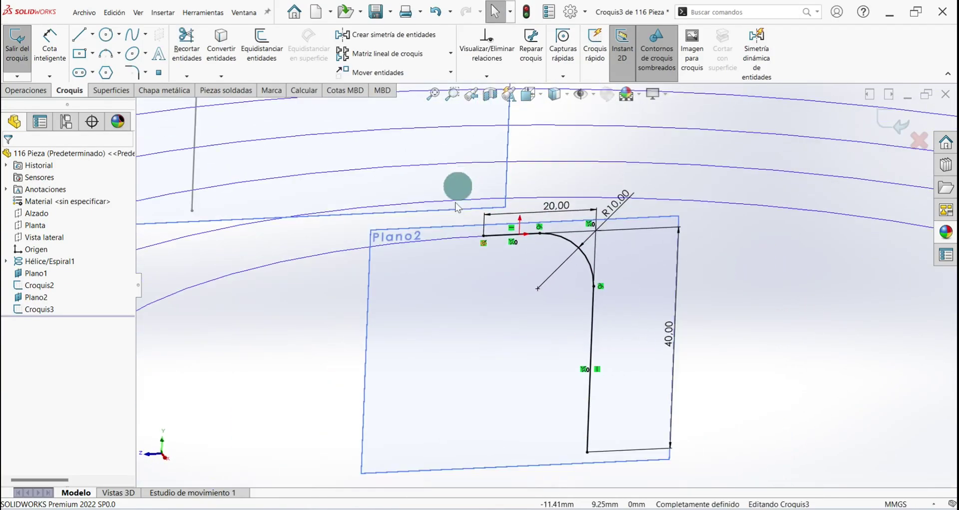
{"action": "scroll", "coordinate": [522, 234], "scroll_direction": "down", "scroll_amount": 5}
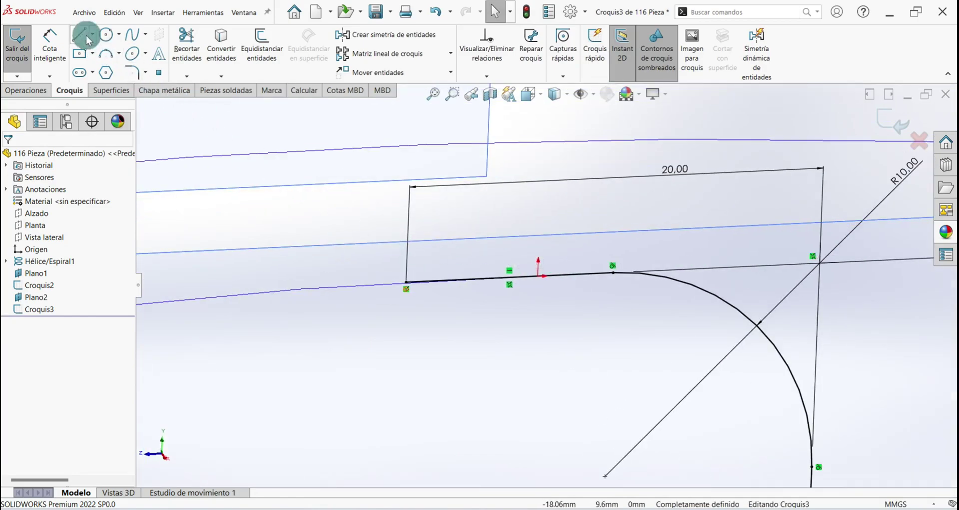
{"action": "left_click", "coordinate": [177, 45]}
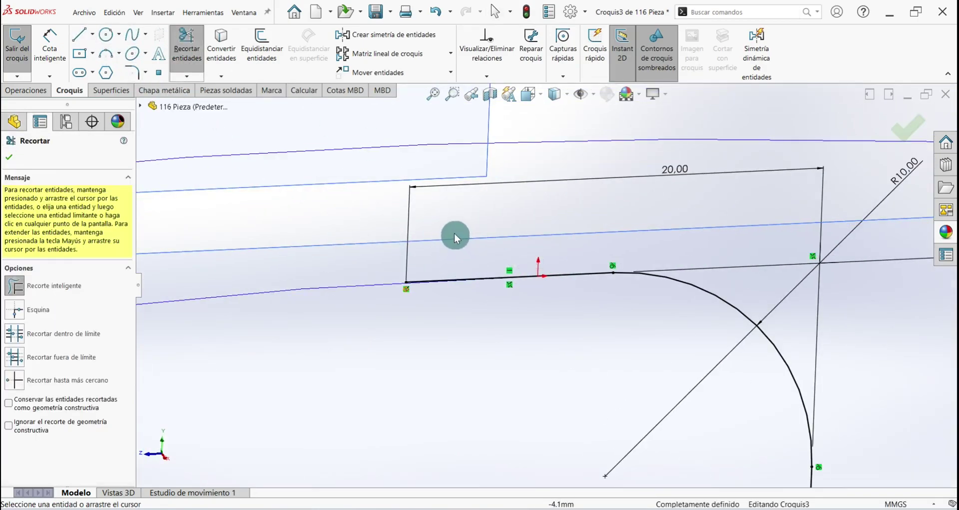
{"action": "left_click_drag", "start_coordinate": [456, 237], "coordinate": [556, 272]}
{"action": "scroll", "coordinate": [575, 270], "scroll_direction": "down", "scroll_amount": 4}
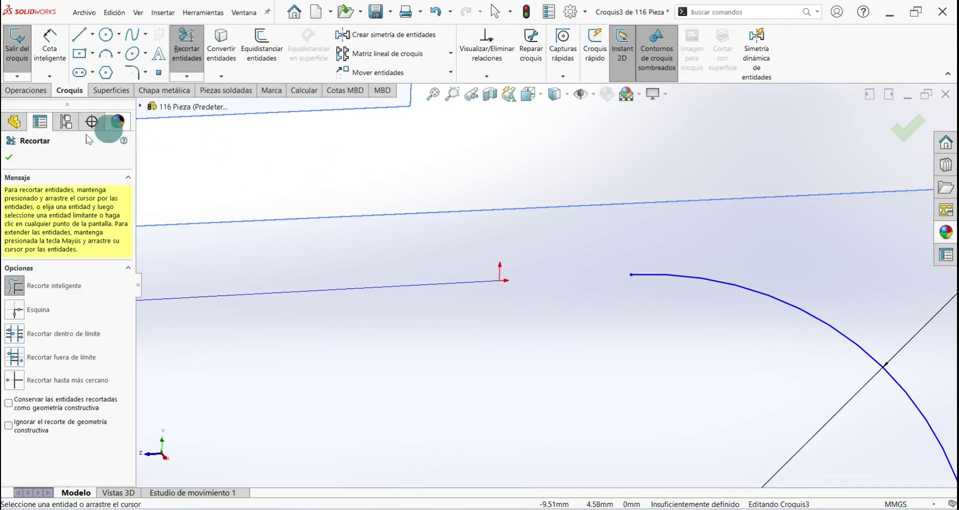
{"action": "left_click", "coordinate": [15, 158]}
Draw a straight line from the arc's end to the sketch origin.
{"action": "left_click", "coordinate": [78, 34]}
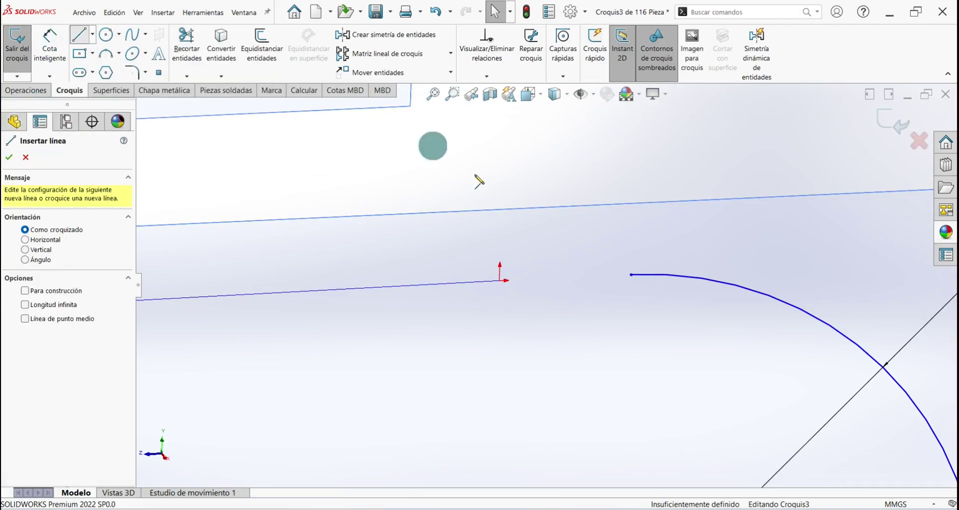
{"action": "scroll", "coordinate": [610, 257], "scroll_direction": "down", "scroll_amount": 2}
{"action": "left_click", "coordinate": [633, 282]}
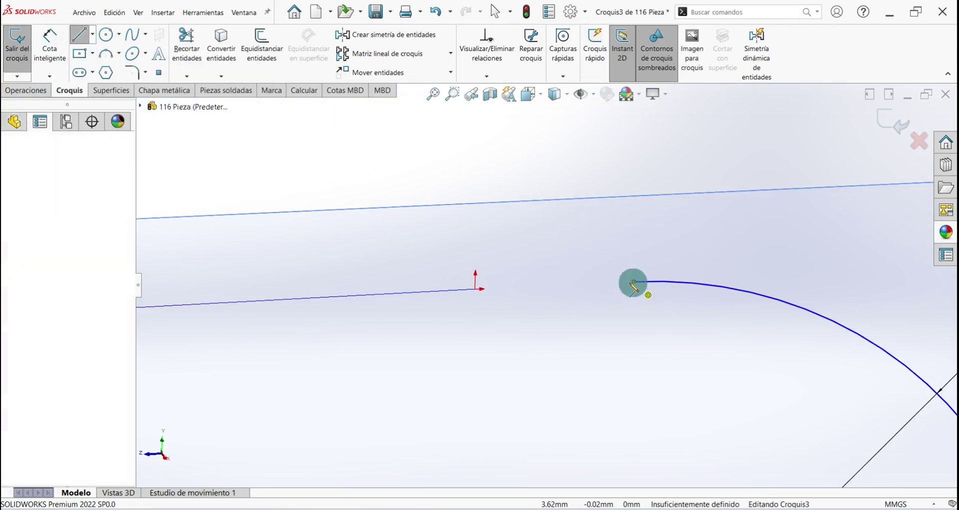
{"action": "left_click", "coordinate": [475, 288]}
{"action": "right_click", "coordinate": [432, 264]}
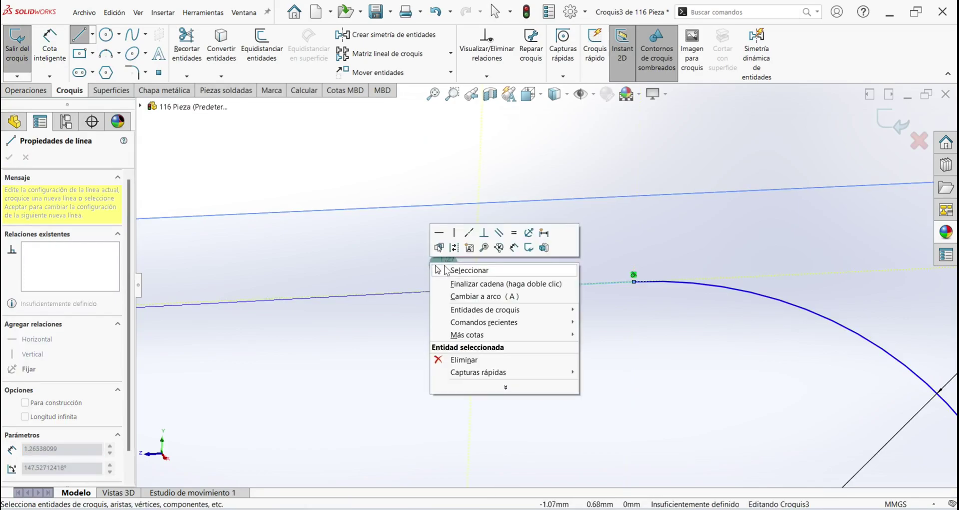
{"action": "left_click", "coordinate": [457, 268]}
{"action": "scroll", "coordinate": [458, 262], "scroll_direction": "up", "scroll_amount": 2}
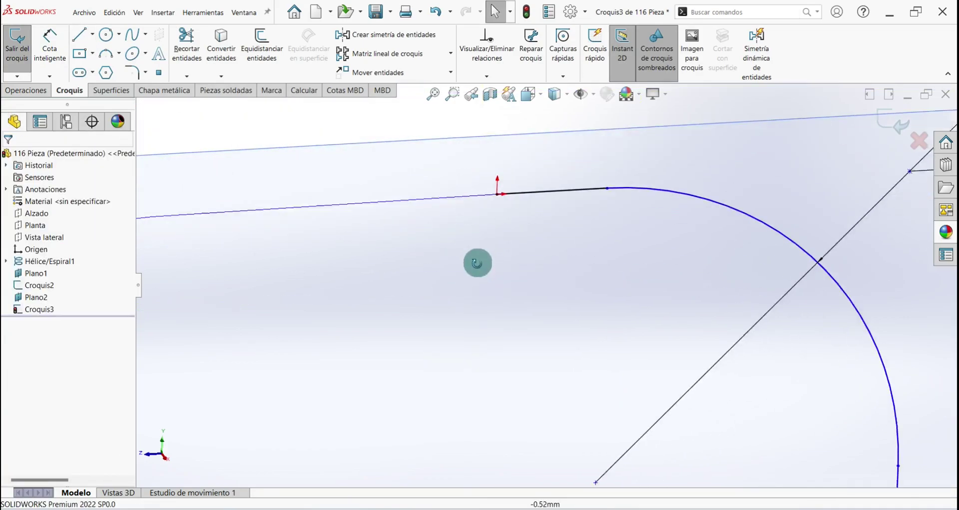
{"action": "scroll", "coordinate": [504, 283], "scroll_direction": "down", "scroll_amount": 3}
{"action": "scroll", "coordinate": [509, 190], "scroll_direction": "up", "scroll_amount": 2}
{"action": "scroll", "coordinate": [550, 199], "scroll_direction": "down", "scroll_amount": 2}
{"action": "scroll", "coordinate": [554, 205], "scroll_direction": "down", "scroll_amount": 2}
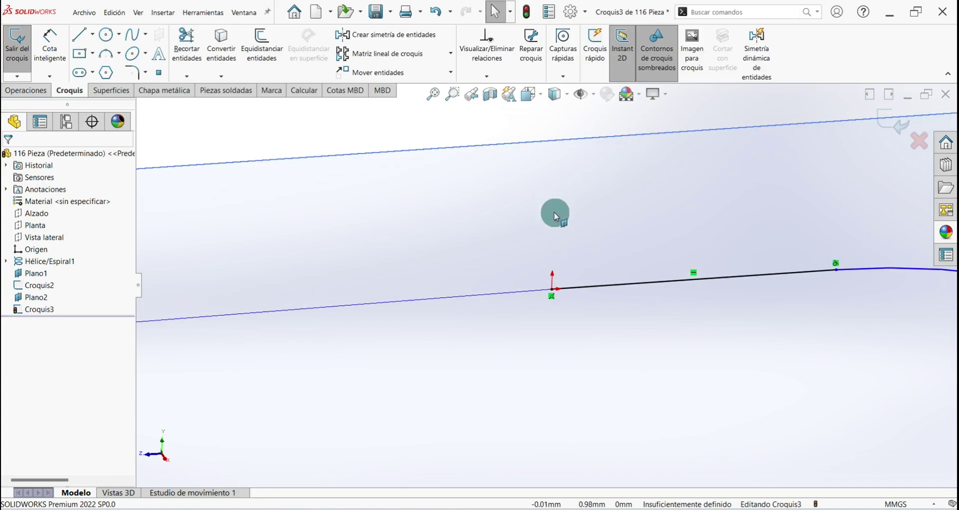
Pierce the line's origin endpoint onto the spiral edge and exit Croquis3.
{"action": "left_click", "coordinate": [553, 288]}
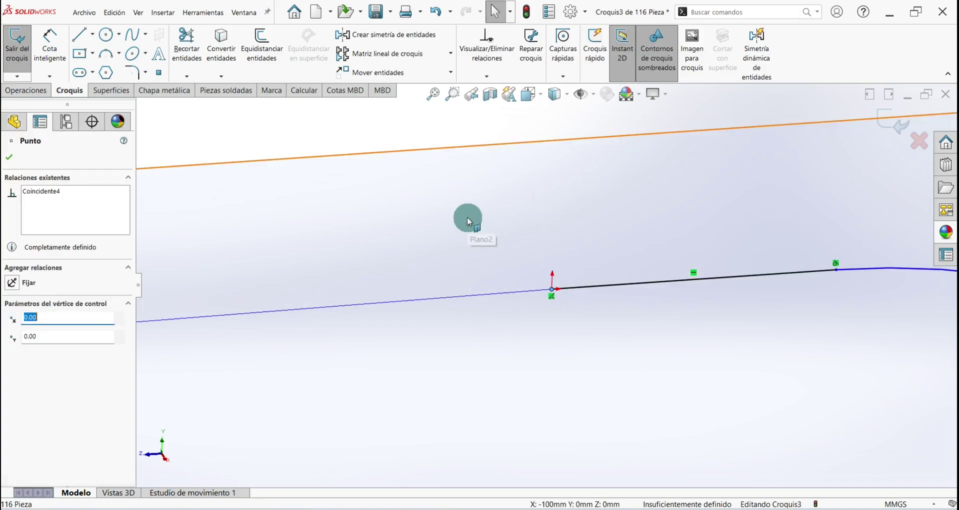
{"action": "left_click", "coordinate": [446, 297], "text": "ctrl"}
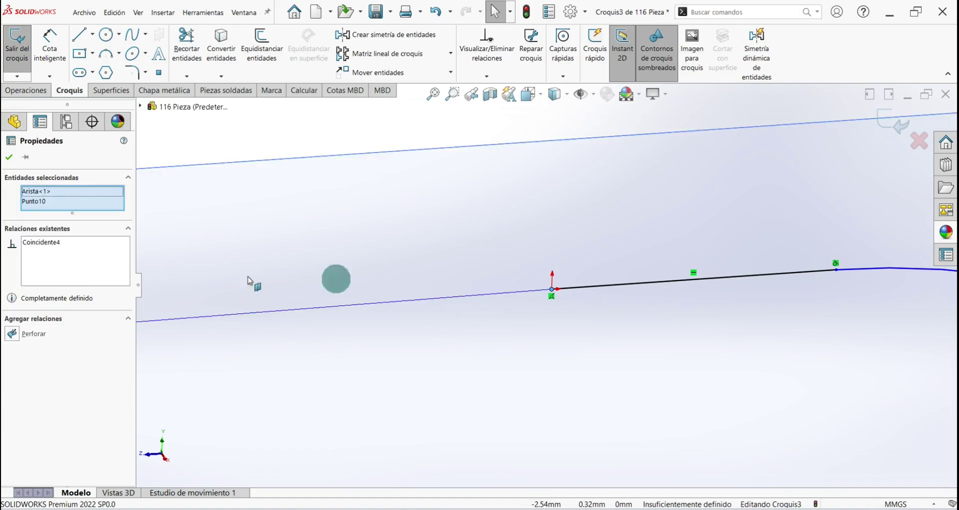
{"action": "left_click", "coordinate": [11, 335]}
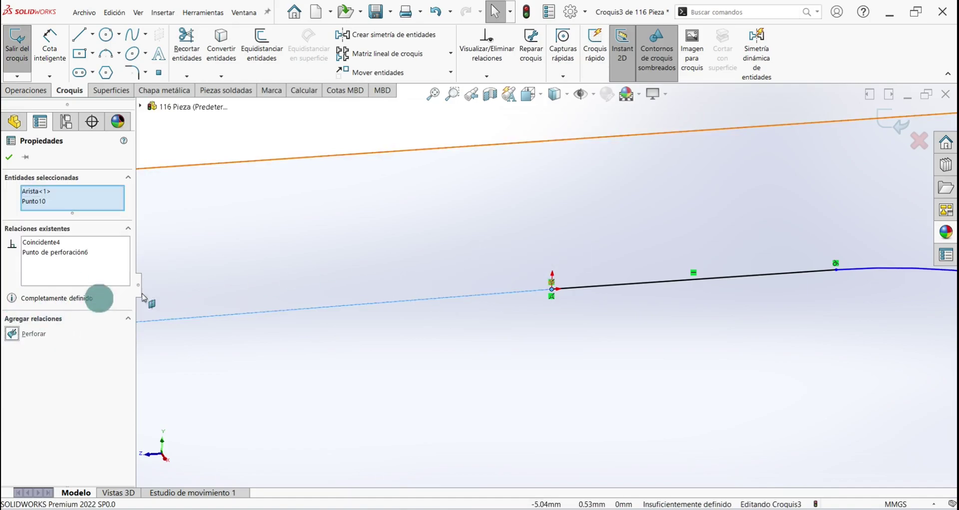
{"action": "left_click", "coordinate": [9, 160]}
{"action": "left_click", "coordinate": [17, 48]}
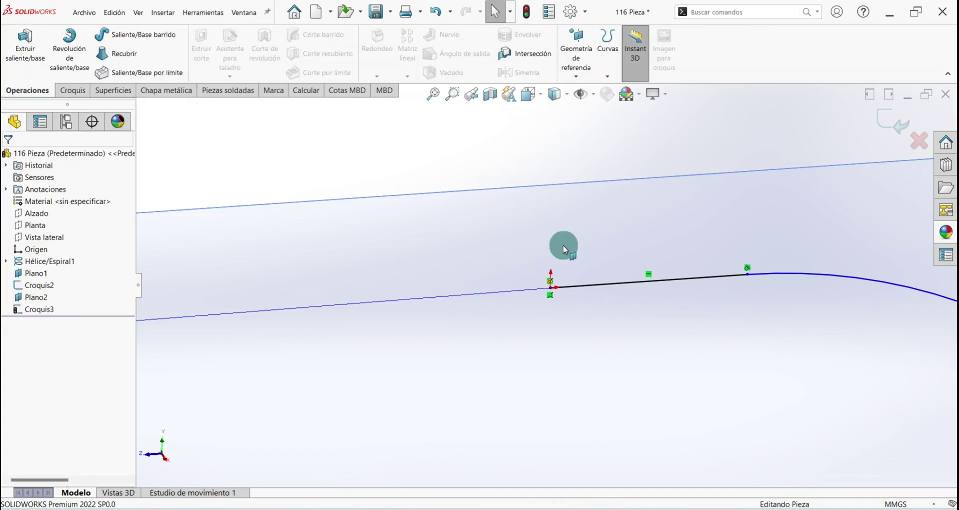
{"action": "scroll", "coordinate": [563, 245], "scroll_direction": "up", "scroll_amount": 5}
{"action": "scroll", "coordinate": [496, 235], "scroll_direction": "up", "scroll_amount": 3}
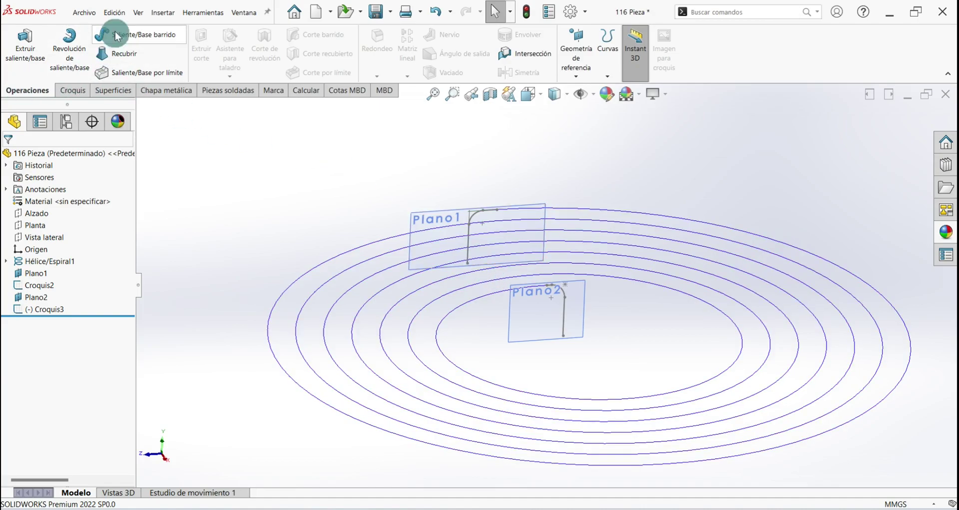
Start a Boss/Base Sweep with a 10 mm circular profile and enable group selection for the path.
{"action": "left_click", "coordinate": [154, 34]}
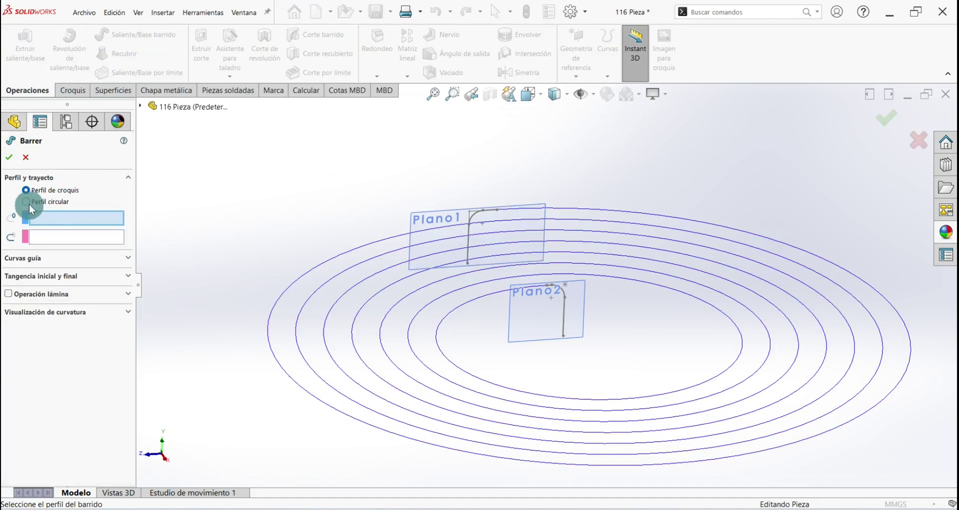
{"action": "left_click", "coordinate": [26, 202]}
{"action": "right_click", "coordinate": [60, 218]}
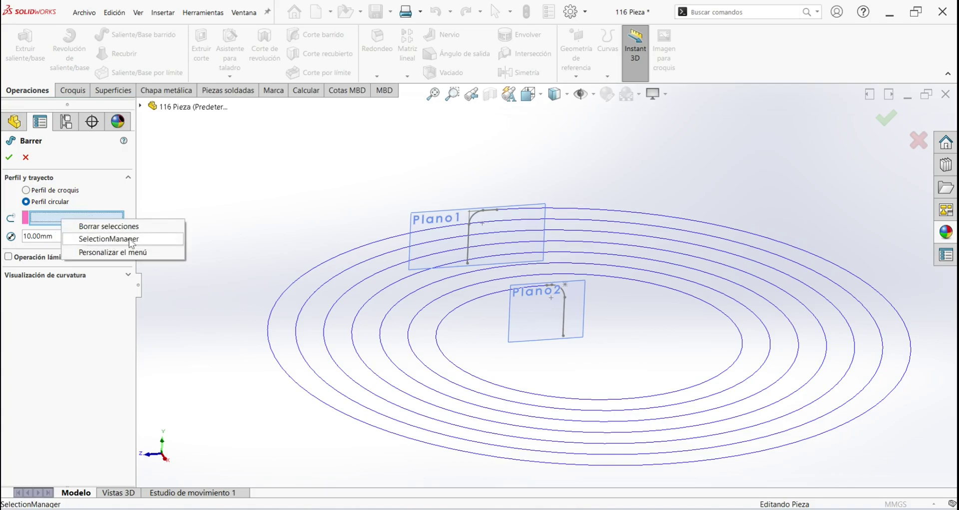
{"action": "left_click", "coordinate": [125, 239]}
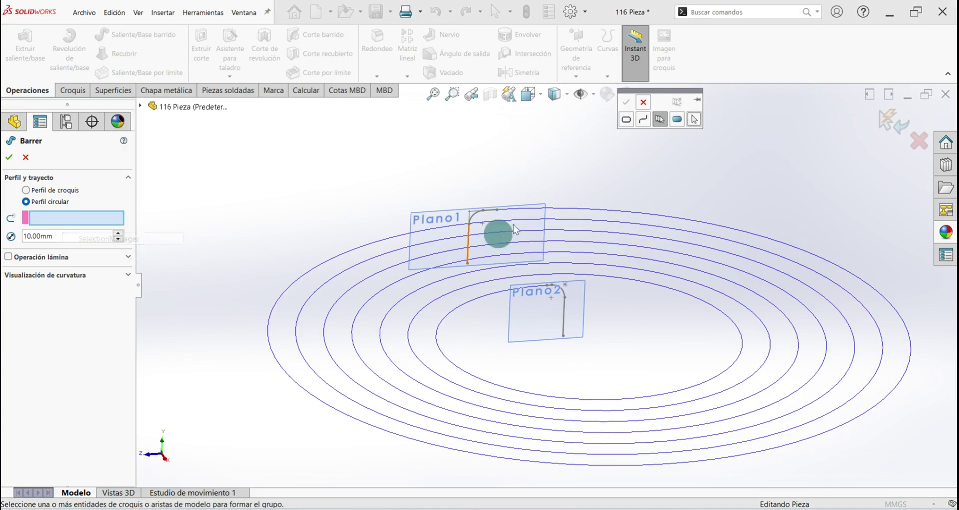
{"action": "left_click", "coordinate": [660, 119]}
Pick both legs, the fillet arcs and the spiral as the path and create the tube.
{"action": "scroll", "coordinate": [487, 235], "scroll_direction": "down", "scroll_amount": 5}
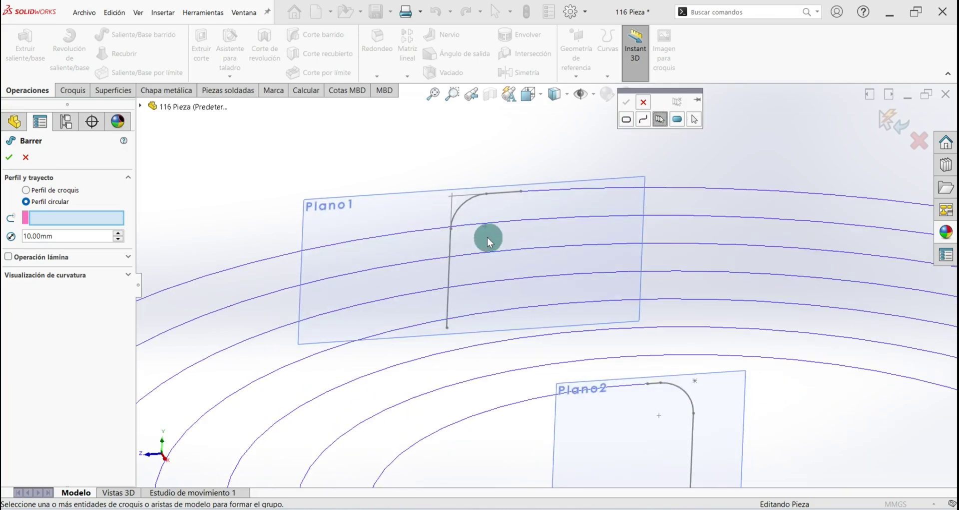
{"action": "scroll", "coordinate": [466, 252], "scroll_direction": "down", "scroll_amount": 3}
{"action": "left_click", "coordinate": [438, 265]}
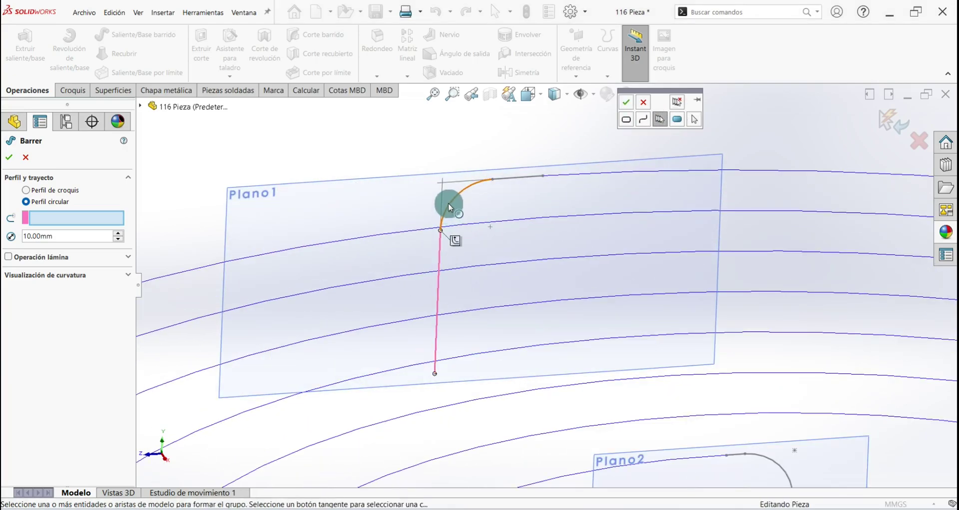
{"action": "left_click", "coordinate": [450, 208]}
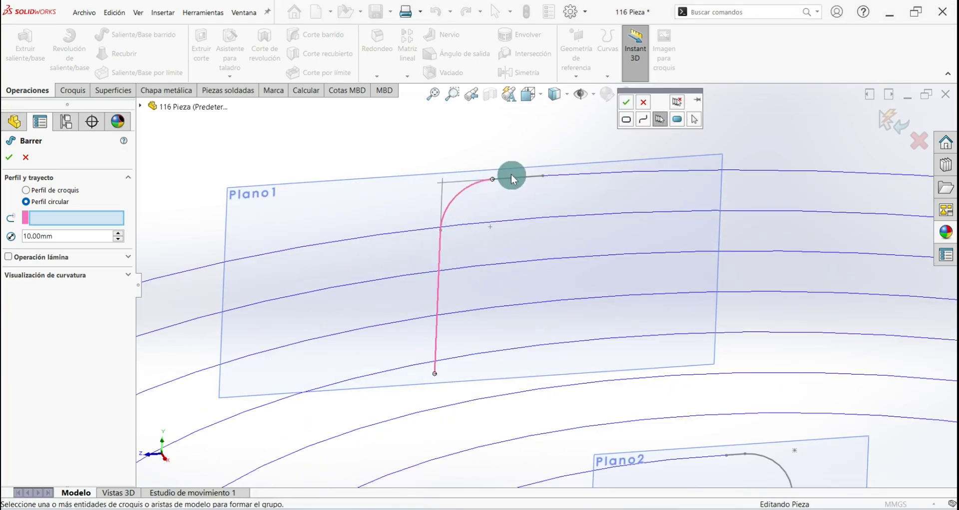
{"action": "left_click", "coordinate": [742, 174]}
{"action": "scroll", "coordinate": [640, 270], "scroll_direction": "up", "scroll_amount": 3}
{"action": "scroll", "coordinate": [641, 290], "scroll_direction": "down", "scroll_amount": 3}
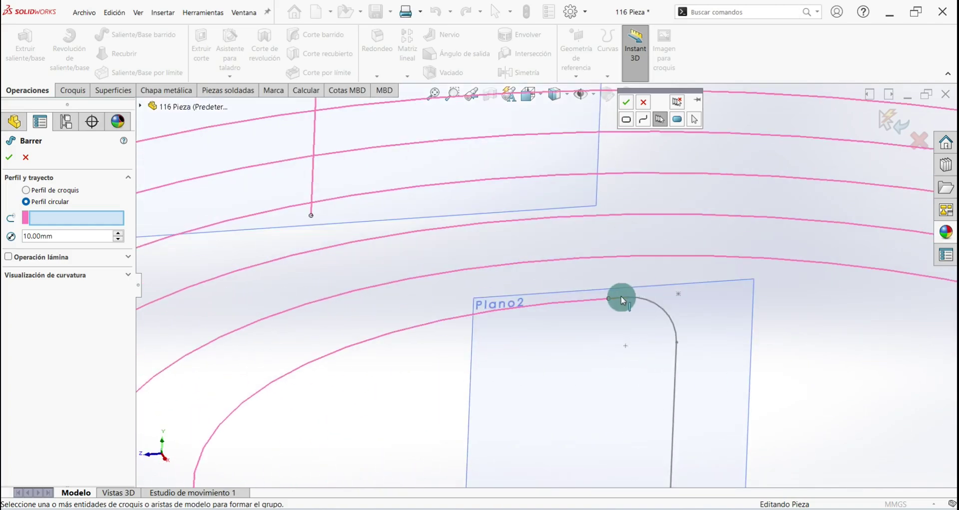
{"action": "left_click", "coordinate": [639, 297]}
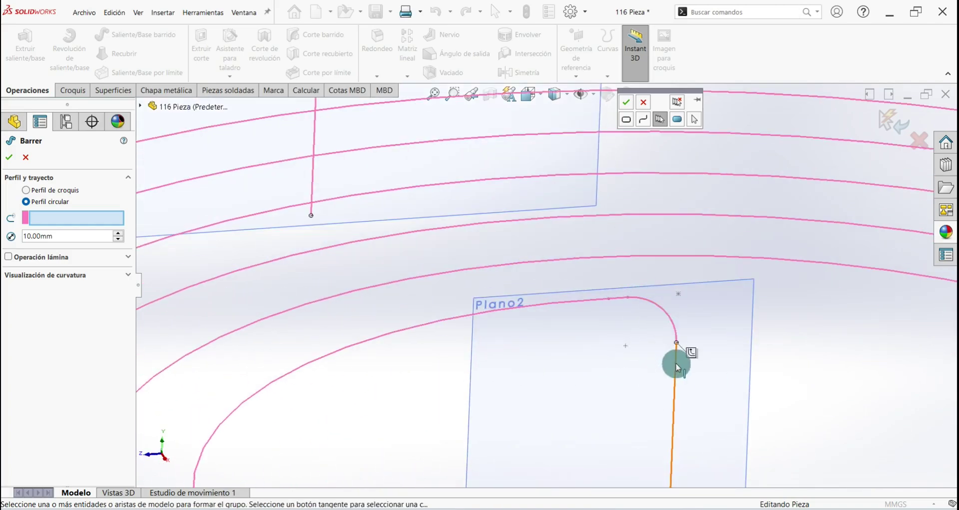
{"action": "scroll", "coordinate": [671, 349], "scroll_direction": "up", "scroll_amount": 5}
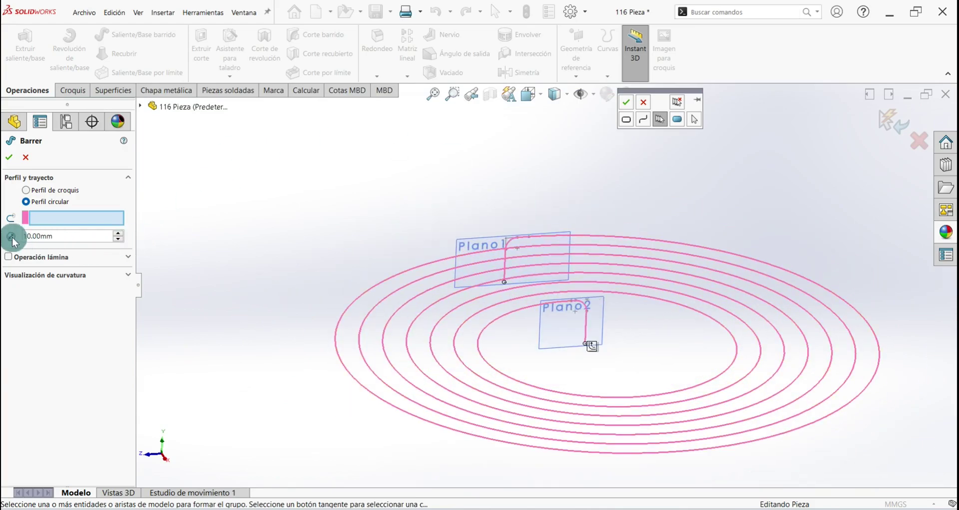
{"action": "middle_click_drag", "start_coordinate": [338, 231], "coordinate": [338, 248]}
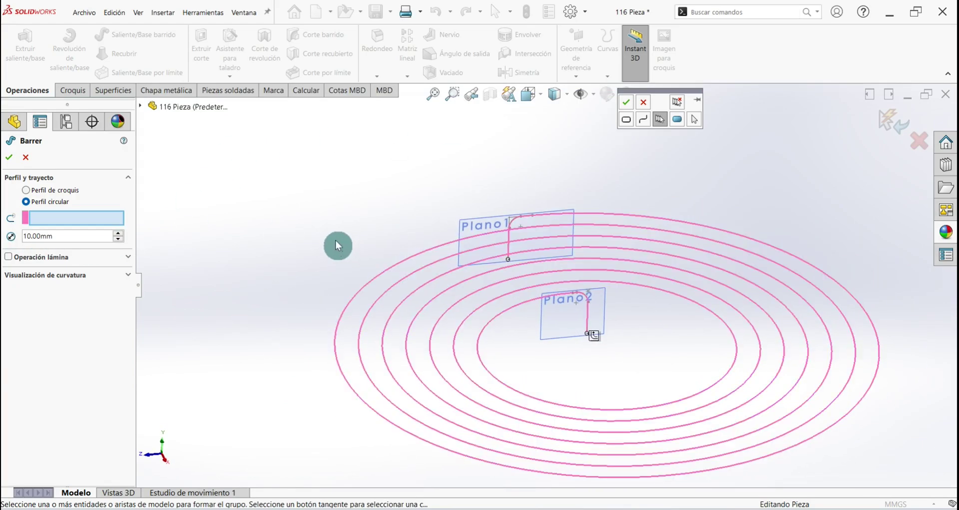
{"action": "left_click", "coordinate": [11, 161]}
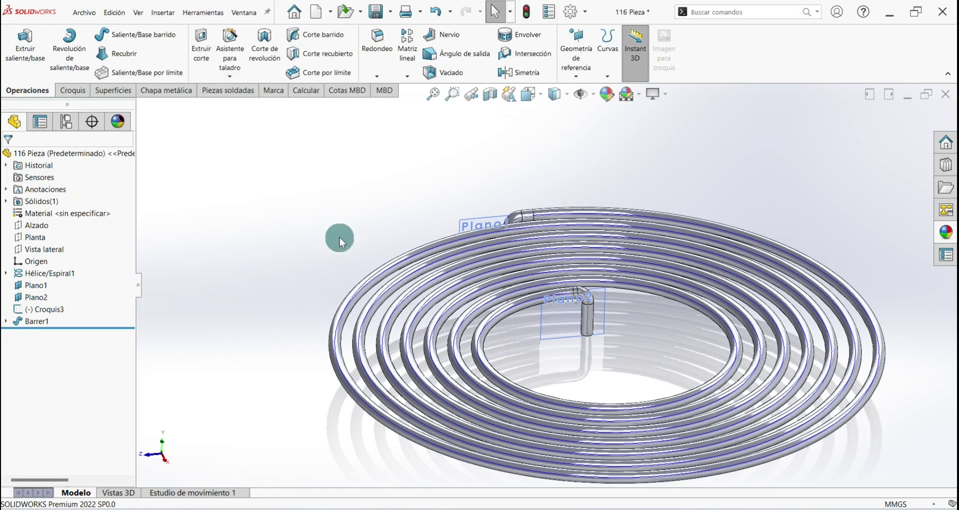
Hide Plano1, Plano2 and the Hélice/Espiral1 curve.
{"action": "middle_click_drag", "start_coordinate": [340, 242], "coordinate": [306, 300]}
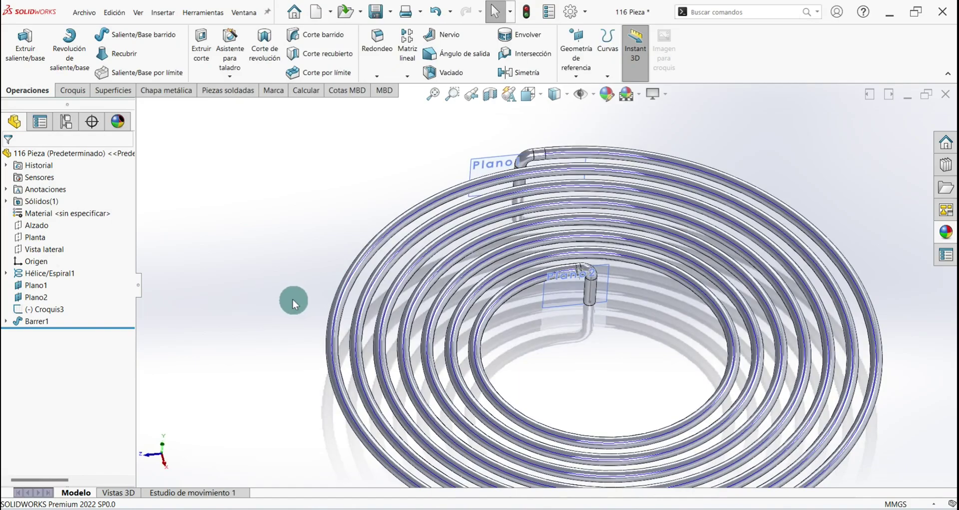
{"action": "key", "text": "ctrl+7"}
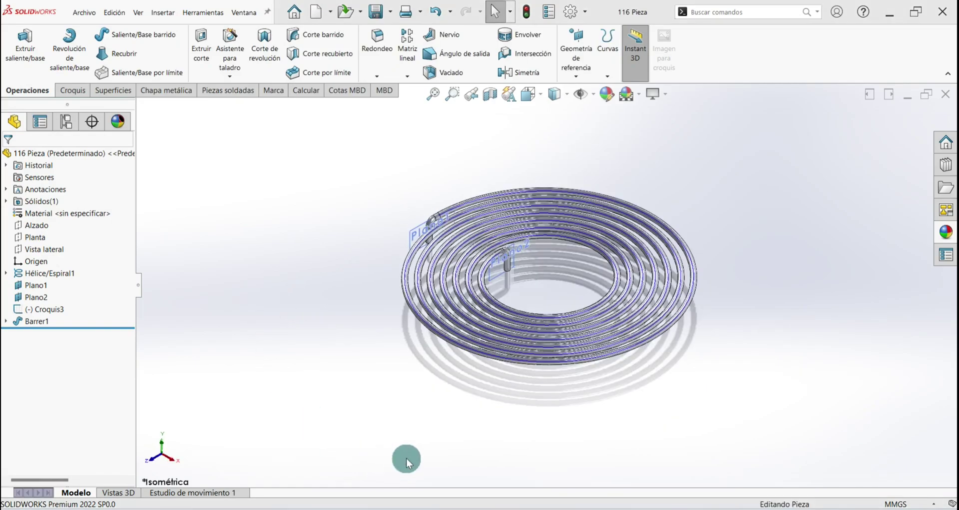
{"action": "right_click", "coordinate": [37, 286]}
{"action": "left_click", "coordinate": [41, 300]}
{"action": "right_click", "coordinate": [41, 300]}
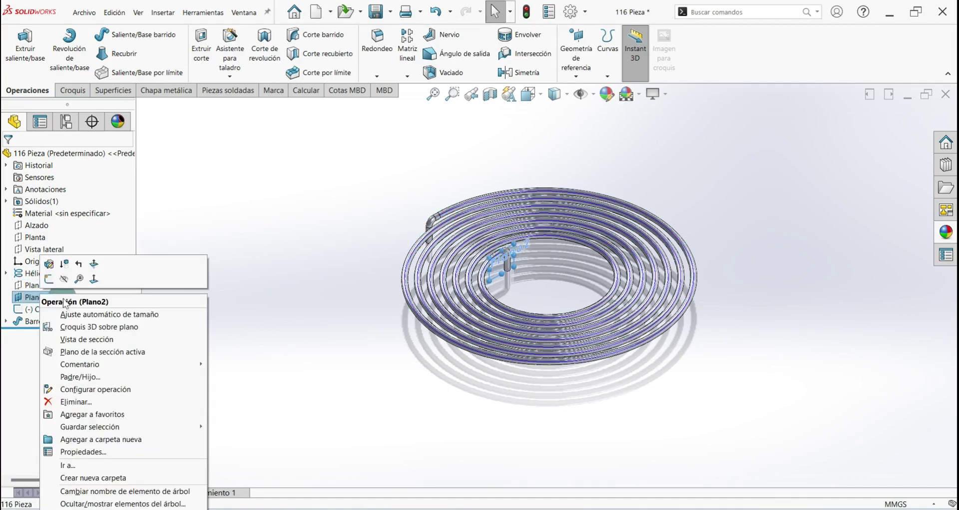
{"action": "left_click", "coordinate": [65, 280]}
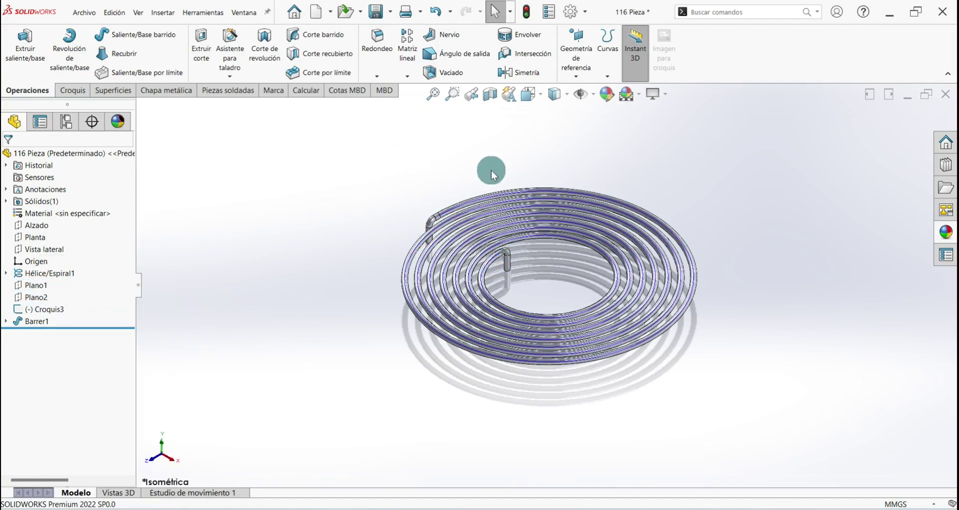
{"action": "right_click", "coordinate": [50, 278]}
{"action": "left_click", "coordinate": [65, 258]}
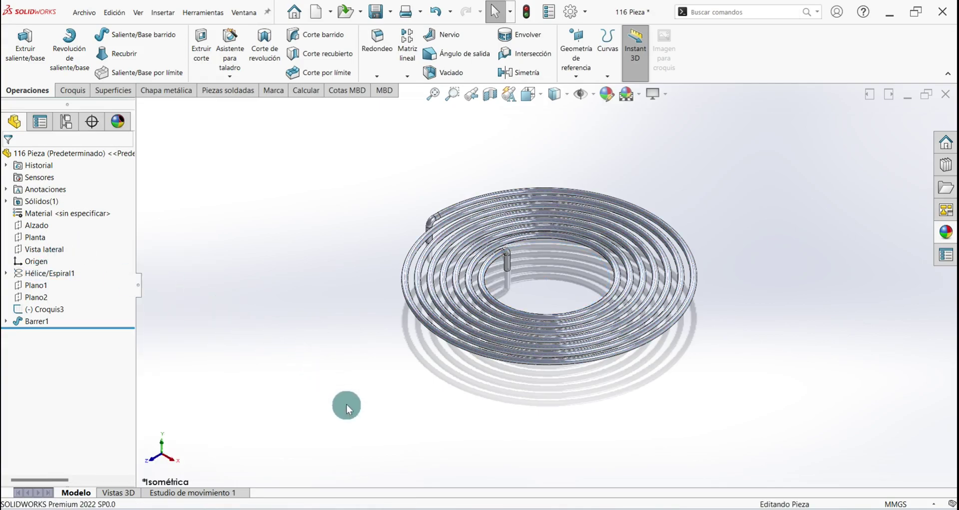
Save the part and return the view to isometric.
{"action": "key", "text": "ctrl+s"}
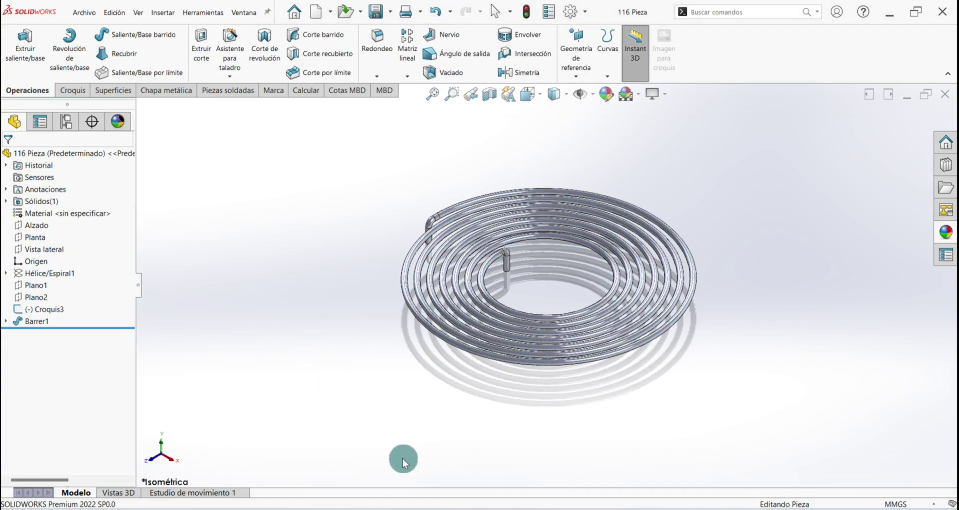
{"action": "mouse_move", "coordinate": [402, 458]}
{"action": "middle_mouse_down"}
{"action": "mouse_move", "coordinate": [347, 452]}
{"action": "mouse_move", "coordinate": [327, 426]}
{"action": "mouse_move", "coordinate": [535, 360]}
{"action": "mouse_move", "coordinate": [516, 394]}
{"action": "mouse_move", "coordinate": [342, 446]}
{"action": "middle_mouse_up"}
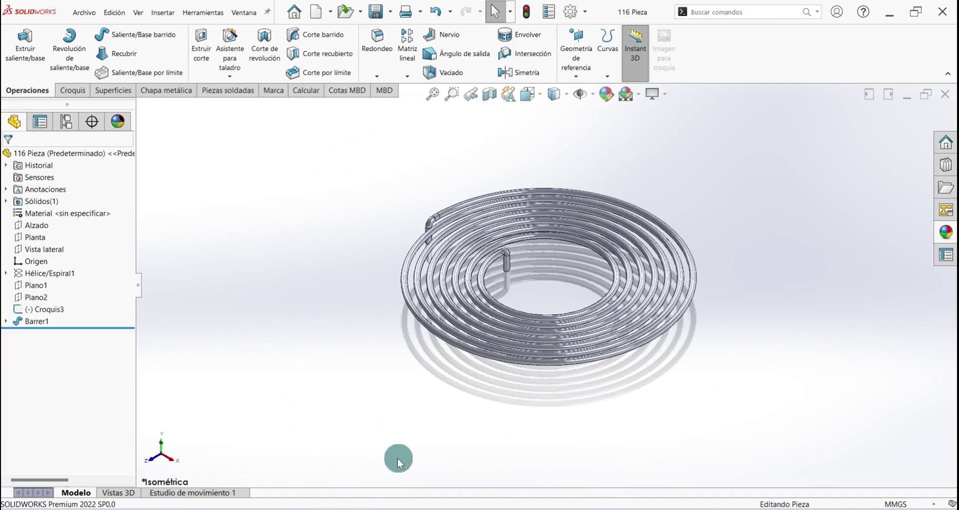
{"action": "key", "text": "ctrl+z"}
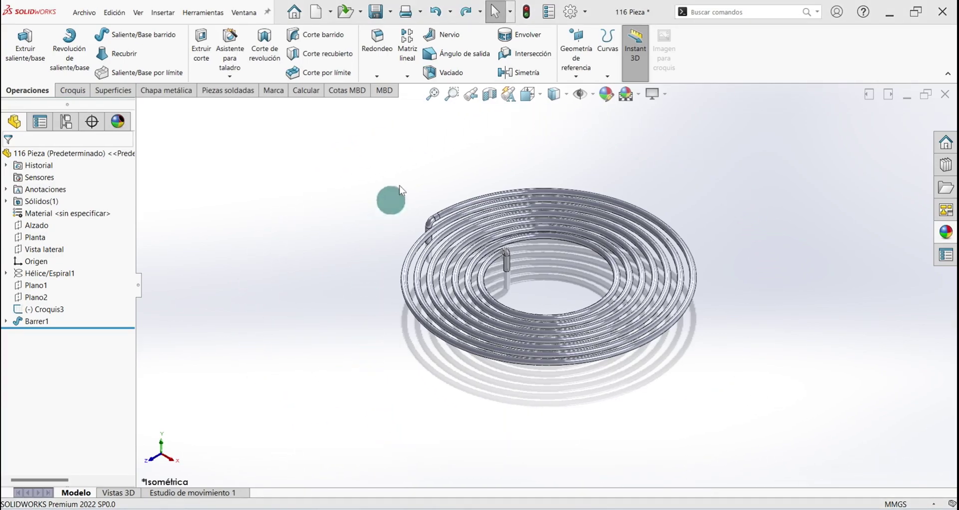
Apply a green colour from the standard swatch palette to the whole part.
{"action": "left_click", "coordinate": [610, 96]}
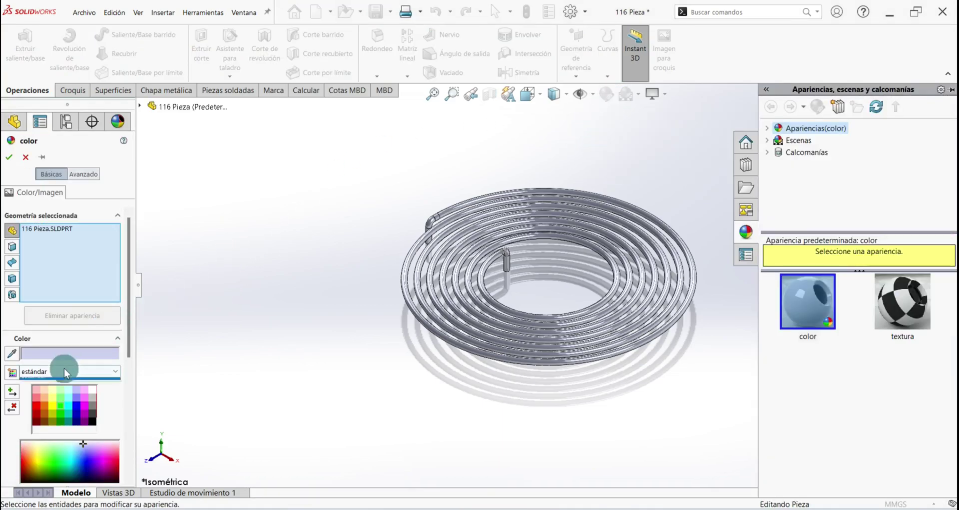
{"action": "left_click", "coordinate": [64, 371]}
{"action": "left_click", "coordinate": [50, 398]}
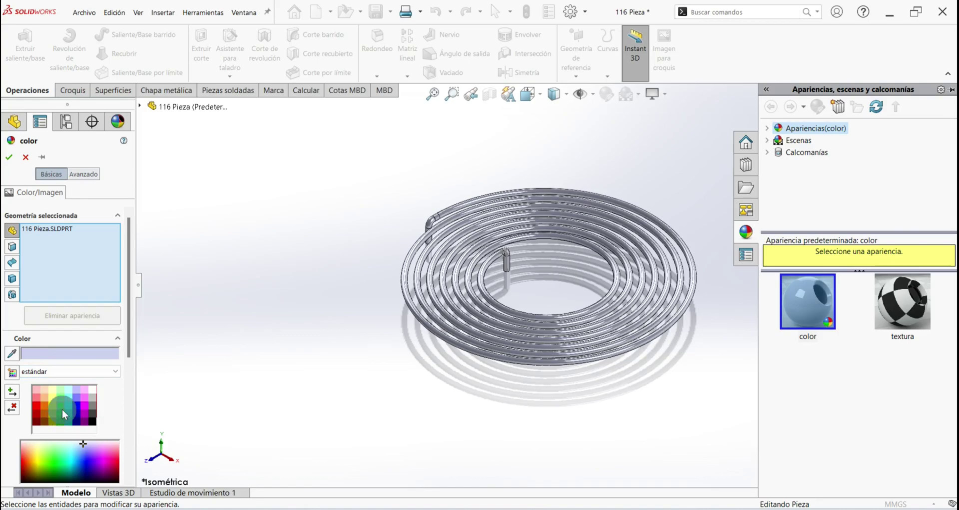
{"action": "left_click", "coordinate": [60, 409]}
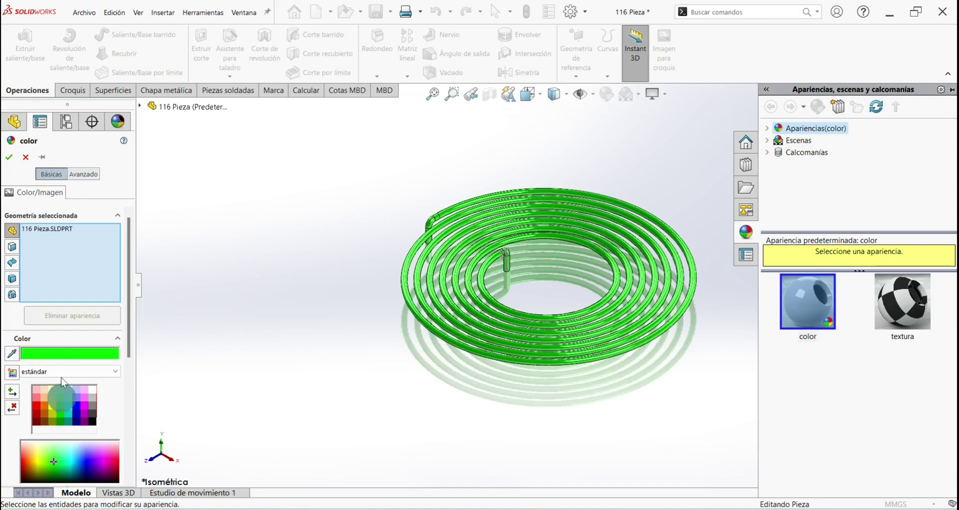
{"action": "left_click", "coordinate": [12, 159]}
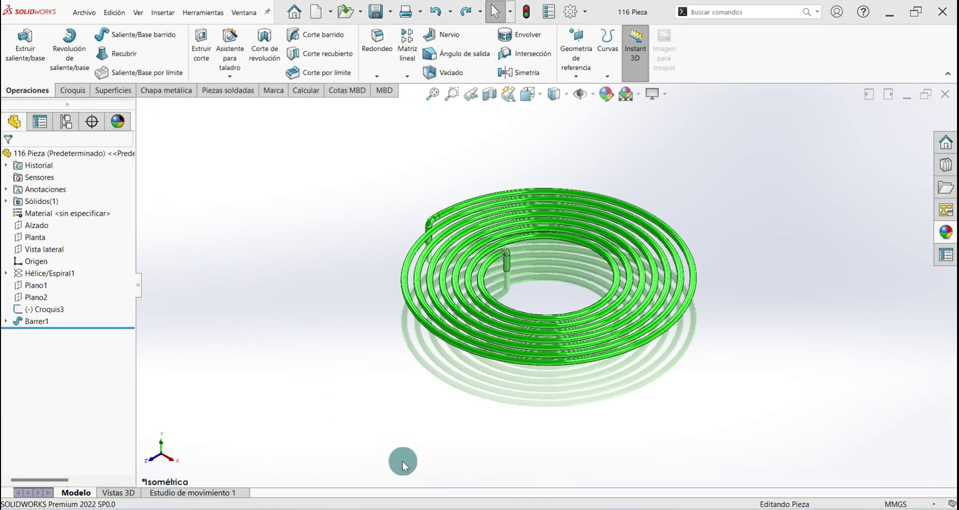
Hide sketch Croquis3 and view the green tube in isometric.
{"action": "right_click", "coordinate": [50, 310]}
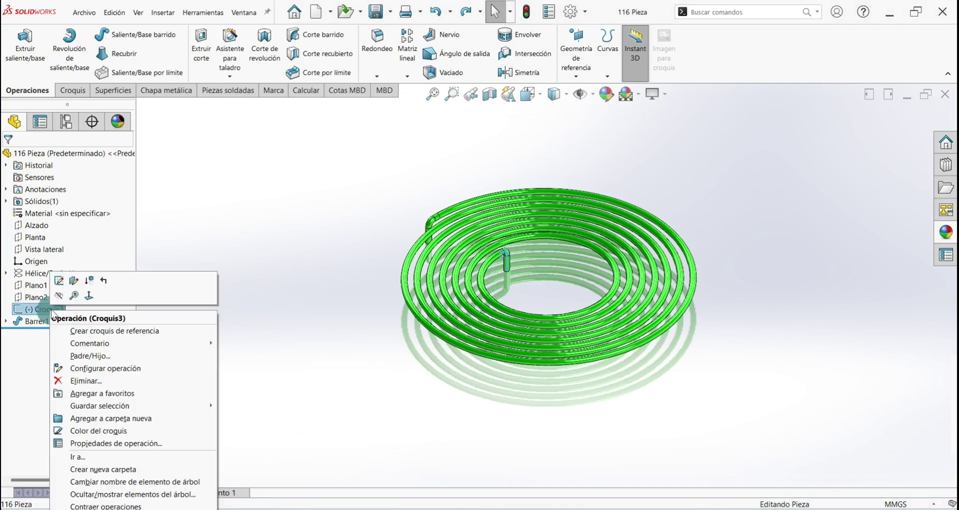
{"action": "left_click", "coordinate": [59, 296]}
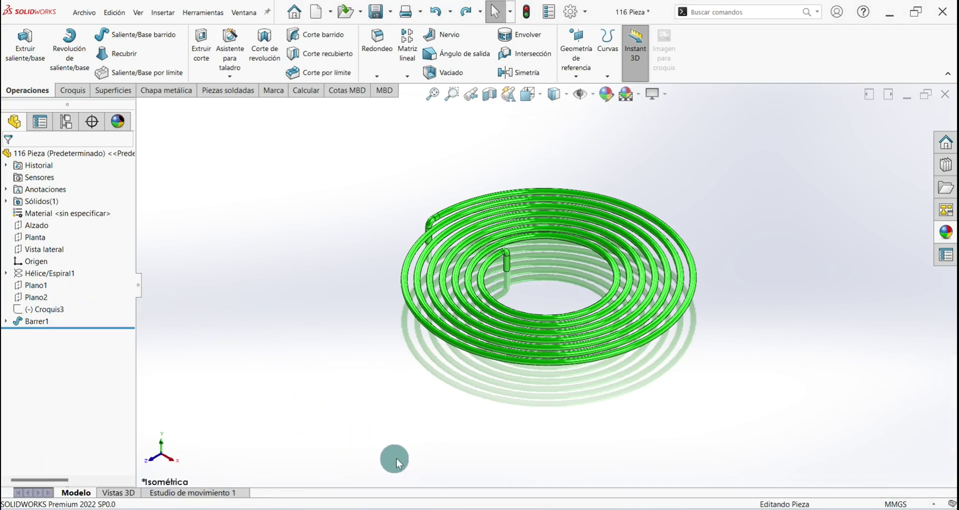
{"action": "mouse_move", "coordinate": [395, 454]}
{"action": "middle_mouse_down"}
{"action": "mouse_move", "coordinate": [370, 385]}
{"action": "mouse_move", "coordinate": [497, 407]}
{"action": "mouse_move", "coordinate": [591, 360]}
{"action": "mouse_move", "coordinate": [428, 413]}
{"action": "mouse_move", "coordinate": [366, 323]}
{"action": "mouse_move", "coordinate": [429, 392]}
{"action": "mouse_move", "coordinate": [318, 462]}
{"action": "middle_mouse_up"}
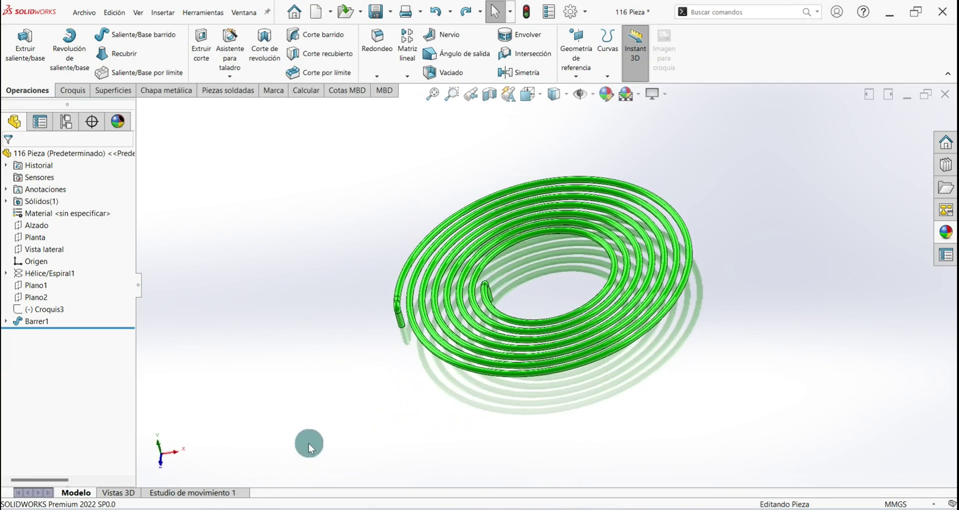
{"action": "key", "text": "ctrl+7"}
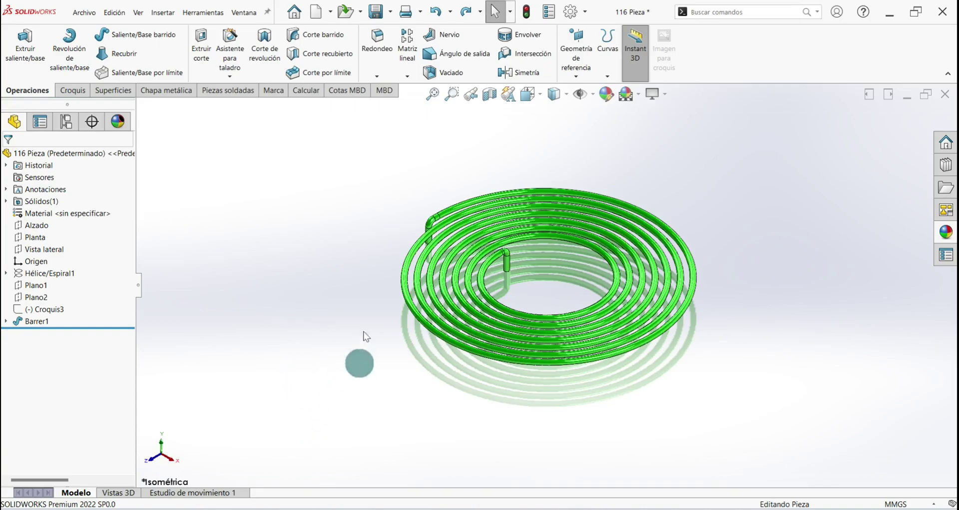